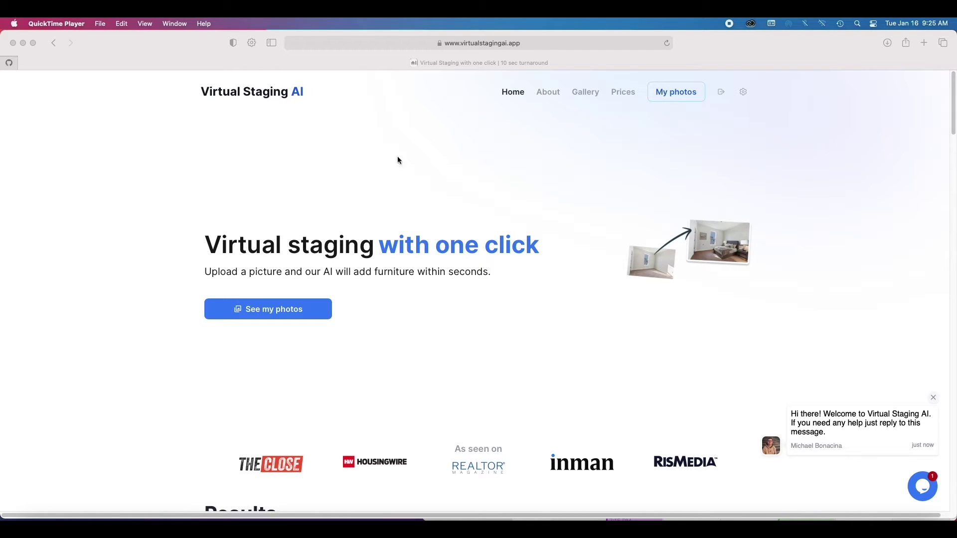
- Open the pricing plans and compare the Basic, Standard and Professional monthly prices
{"action": "left_click", "coordinate": [622, 91]}
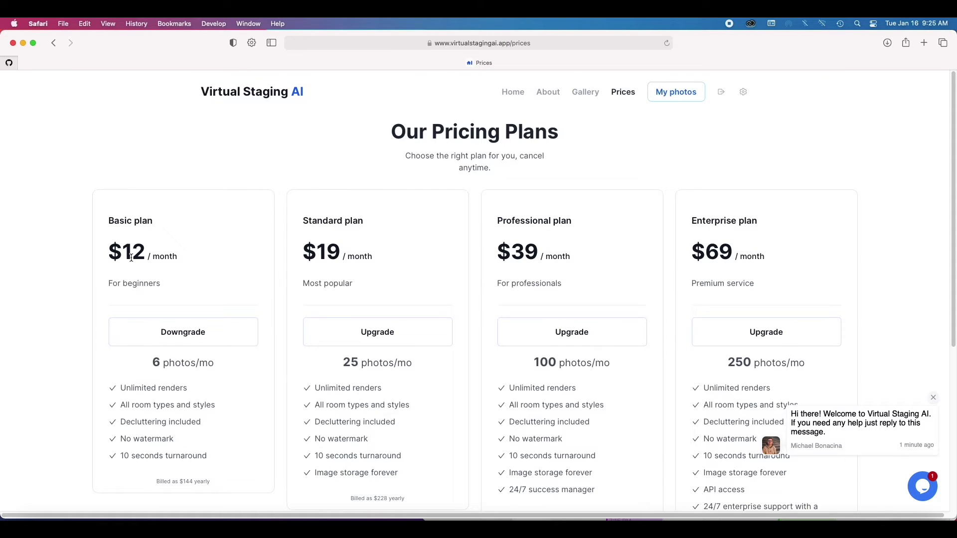
{"action": "left_click_drag", "start_coordinate": [144, 255], "coordinate": [186, 257]}
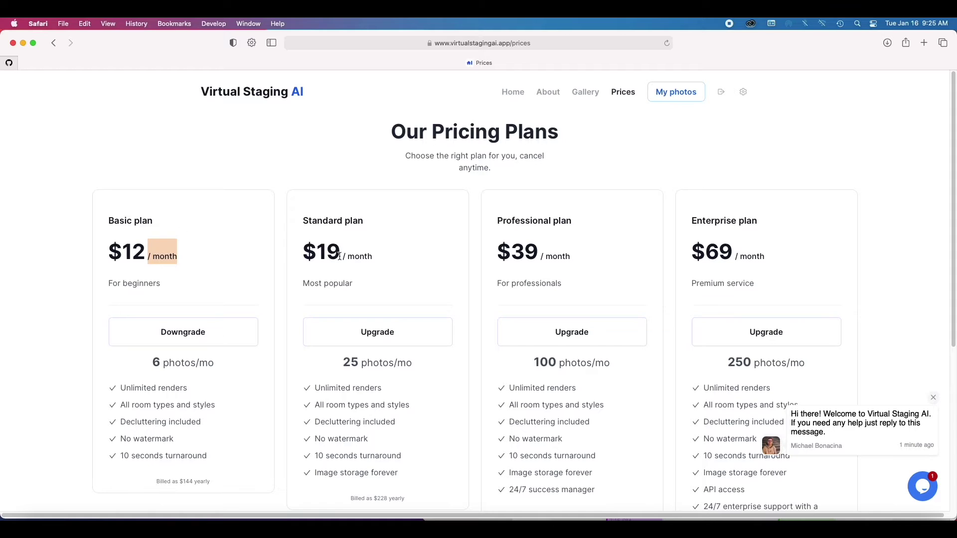
{"action": "left_click_drag", "start_coordinate": [341, 256], "coordinate": [402, 253]}
{"action": "left_click_drag", "start_coordinate": [317, 253], "coordinate": [573, 248]}
{"action": "left_click", "coordinate": [532, 272]}
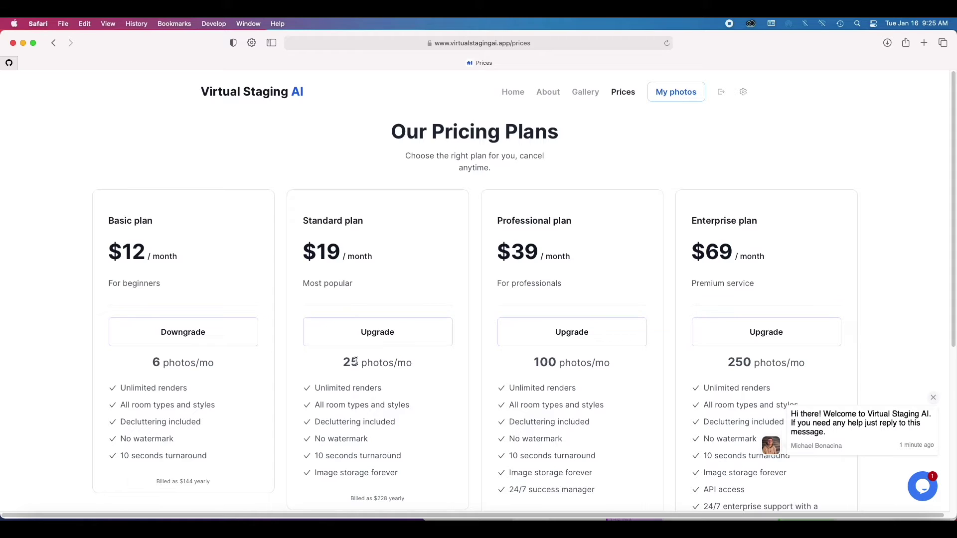
- Compare photo allowances: Basic 6, Standard 25 and Enterprise 250 photos per month
{"action": "scroll", "coordinate": [355, 361], "scroll_direction": "down", "scroll_amount": 3}
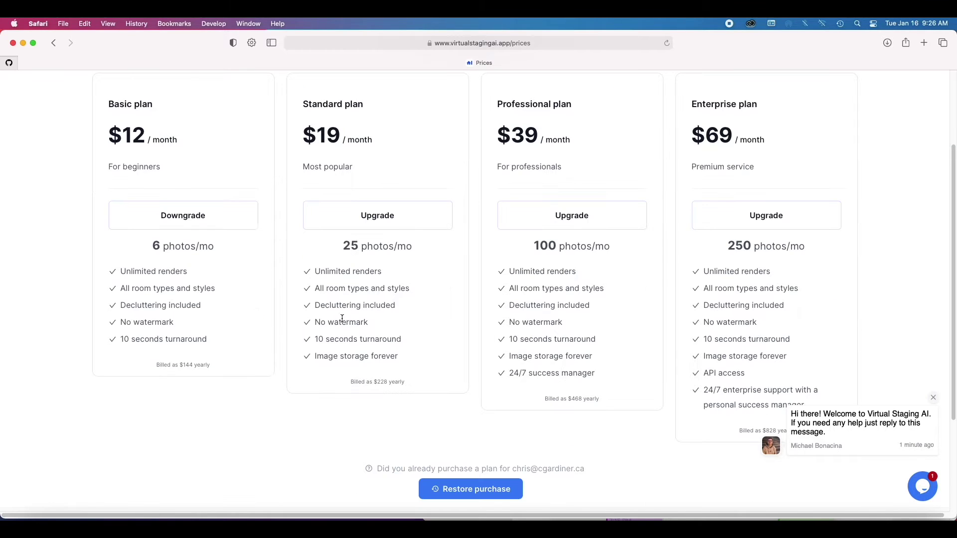
{"action": "left_click", "coordinate": [154, 245]}
{"action": "left_click_drag", "start_coordinate": [155, 246], "coordinate": [219, 250]}
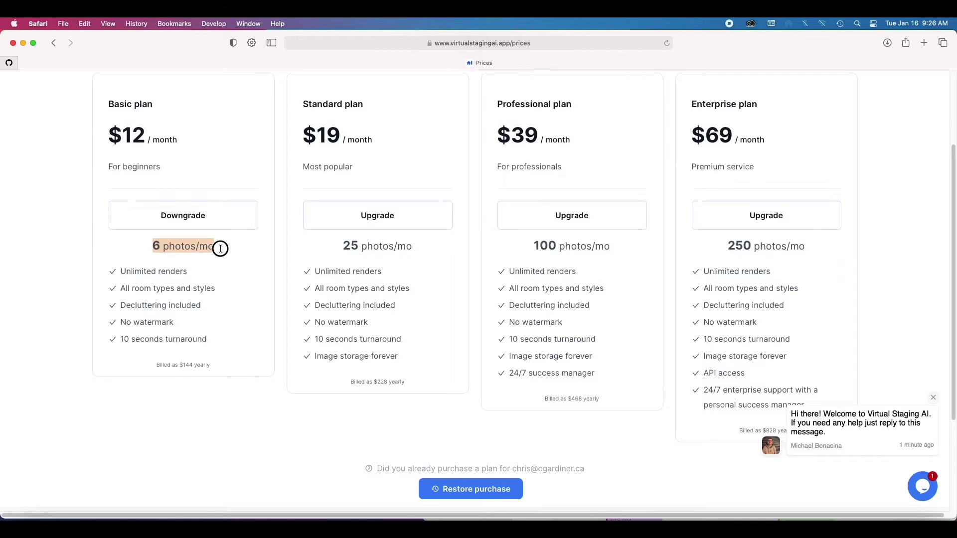
{"action": "left_click", "coordinate": [159, 244]}
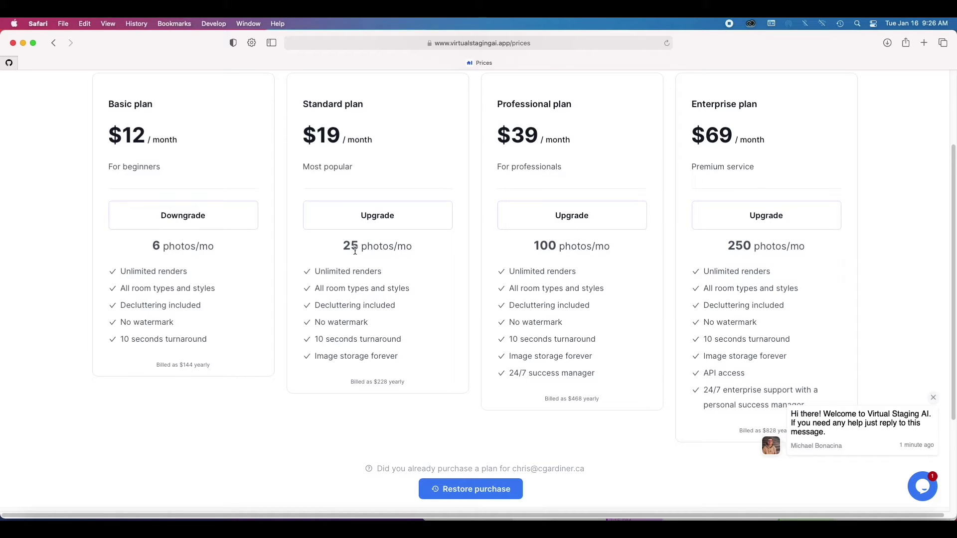
{"action": "left_click_drag", "start_coordinate": [345, 245], "coordinate": [577, 249]}
{"action": "left_click", "coordinate": [583, 249]}
{"action": "left_click_drag", "start_coordinate": [726, 246], "coordinate": [814, 247]}
{"action": "left_click", "coordinate": [796, 238]}
- Recheck the Professional 100 and Standard 25 photo allowances and the Professional plan details
{"action": "left_click_drag", "start_coordinate": [560, 246], "coordinate": [529, 245]}
{"action": "left_click", "coordinate": [526, 279]}
{"action": "left_click_drag", "start_coordinate": [360, 245], "coordinate": [346, 243]}
{"action": "left_click", "coordinate": [390, 247]}
{"action": "left_click_drag", "start_coordinate": [537, 138], "coordinate": [568, 141]}
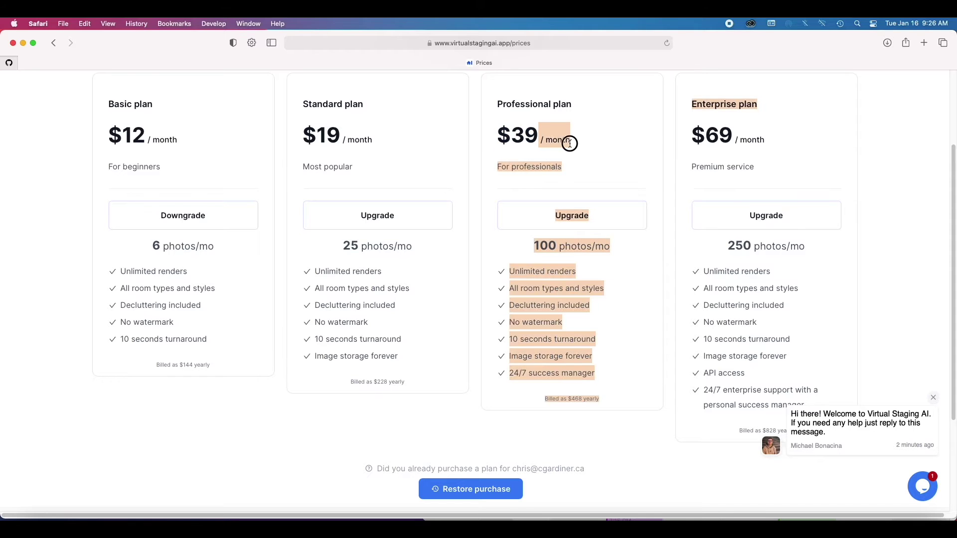
{"action": "left_click", "coordinate": [601, 241]}
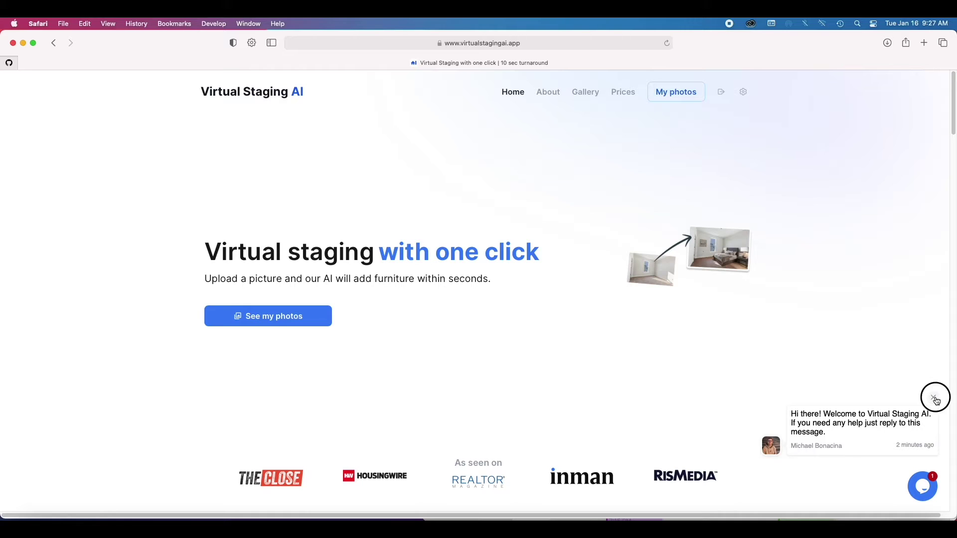
- Dismiss the chat welcome message and bring the browser window to the front
{"action": "left_click", "coordinate": [934, 399]}
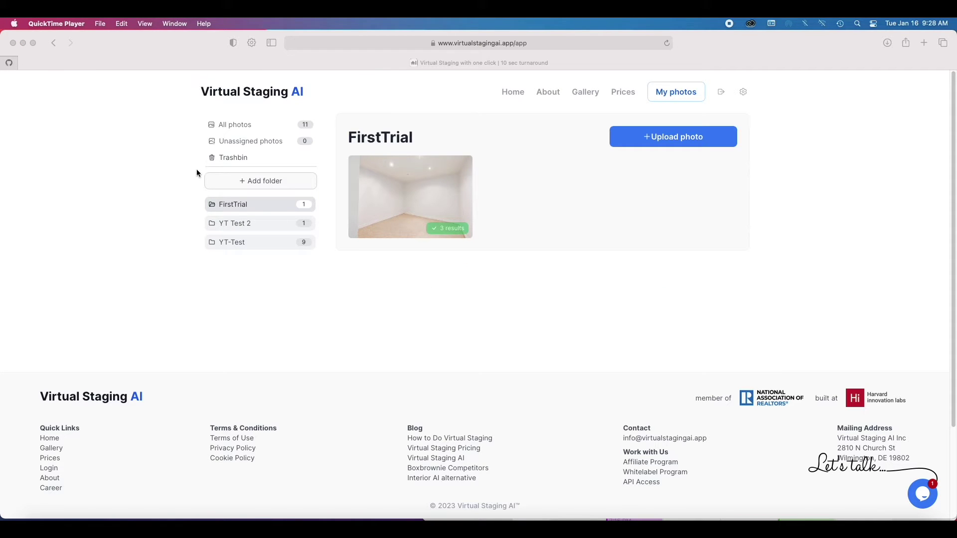
{"action": "left_click", "coordinate": [209, 227]}
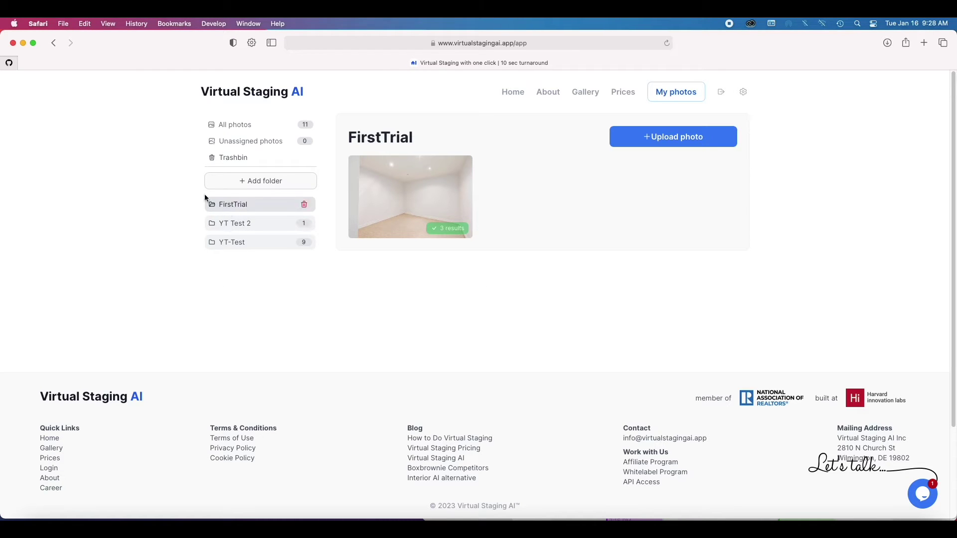
{"action": "mouse_move", "coordinate": [237, 248]}
- Review the FirstTrial photo's coastal bedroom, Scandinavian office and Scandinavian bedroom results, then return to the library
{"action": "left_click", "coordinate": [409, 201]}
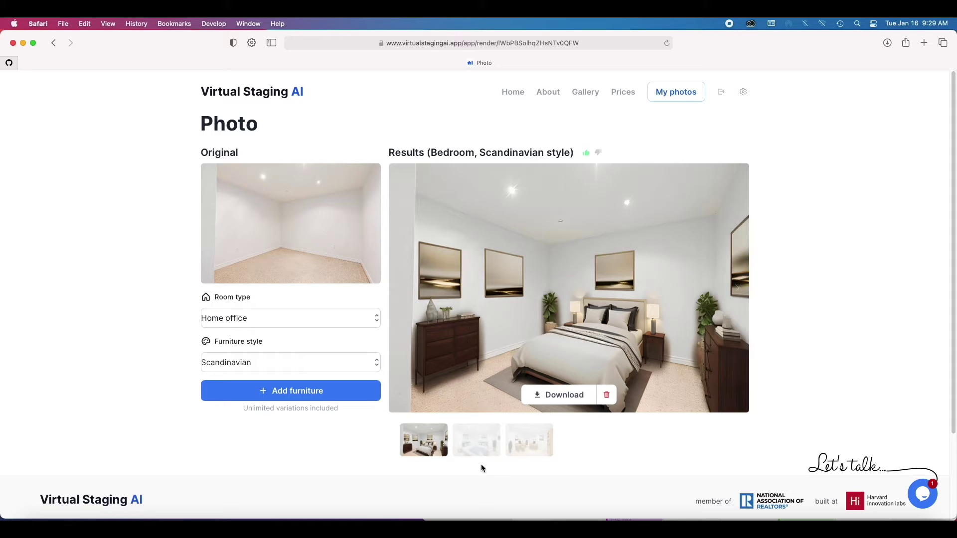
{"action": "left_click", "coordinate": [479, 446]}
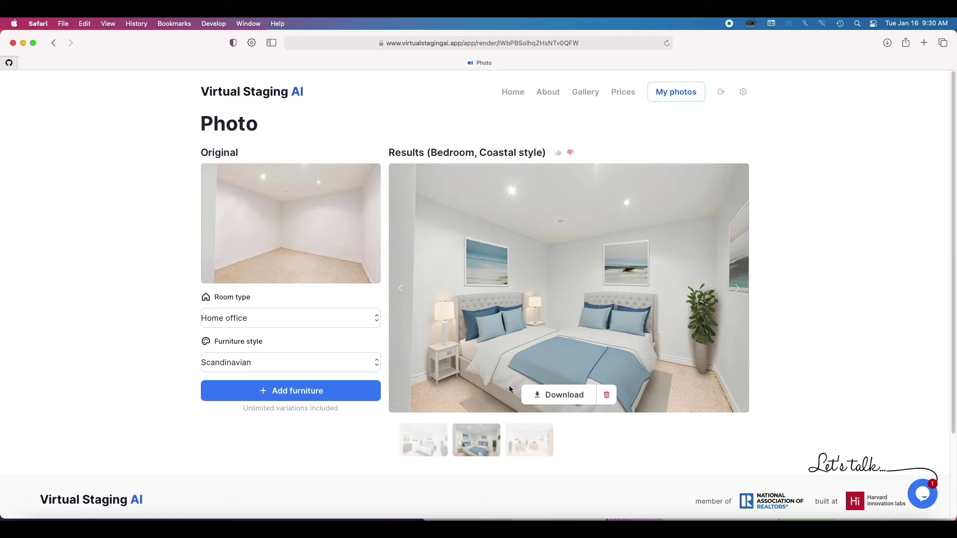
{"action": "left_click", "coordinate": [529, 441]}
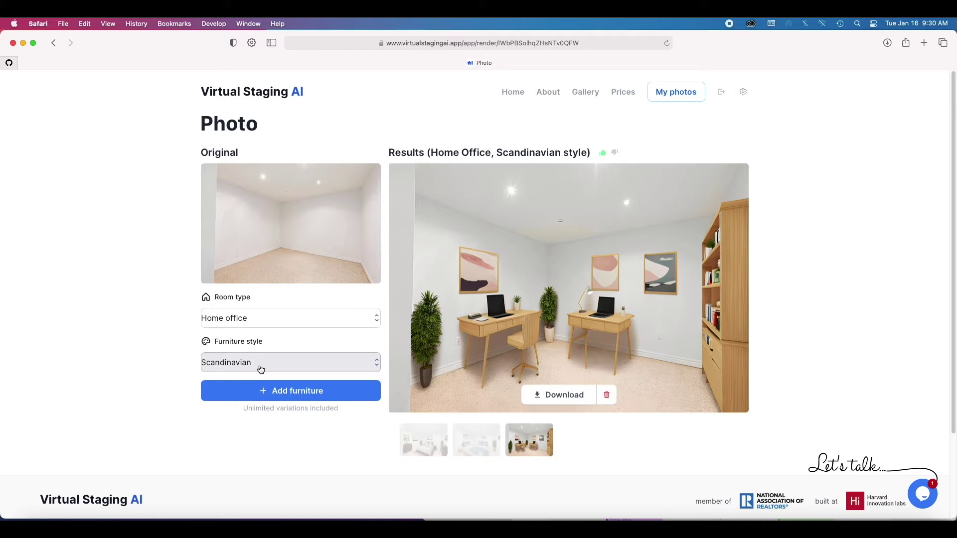
{"action": "left_click", "coordinate": [427, 442]}
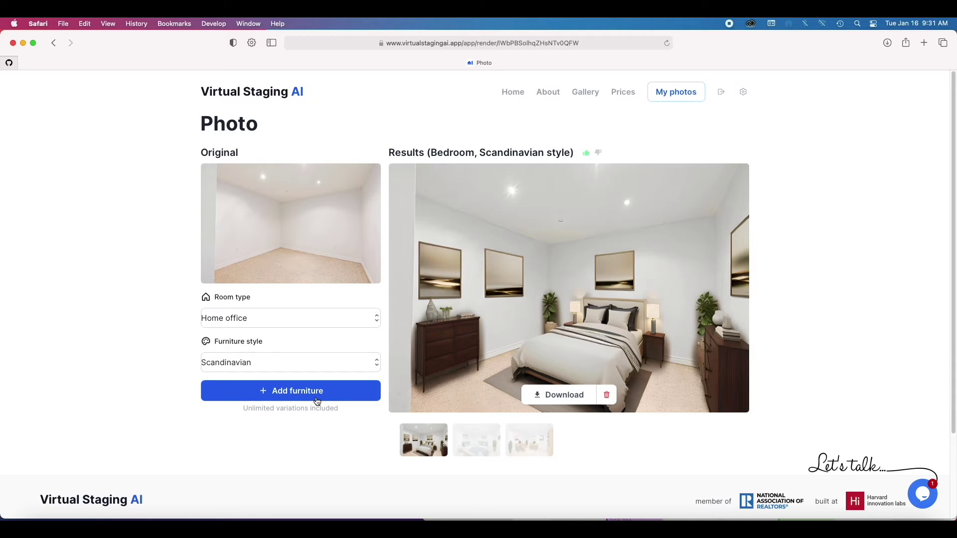
{"action": "left_click", "coordinate": [681, 100]}
- Review the YT Test 2 bedroom's black-bedding and dresser variations, then return to the library
{"action": "left_click", "coordinate": [256, 225]}
{"action": "left_click", "coordinate": [431, 189]}
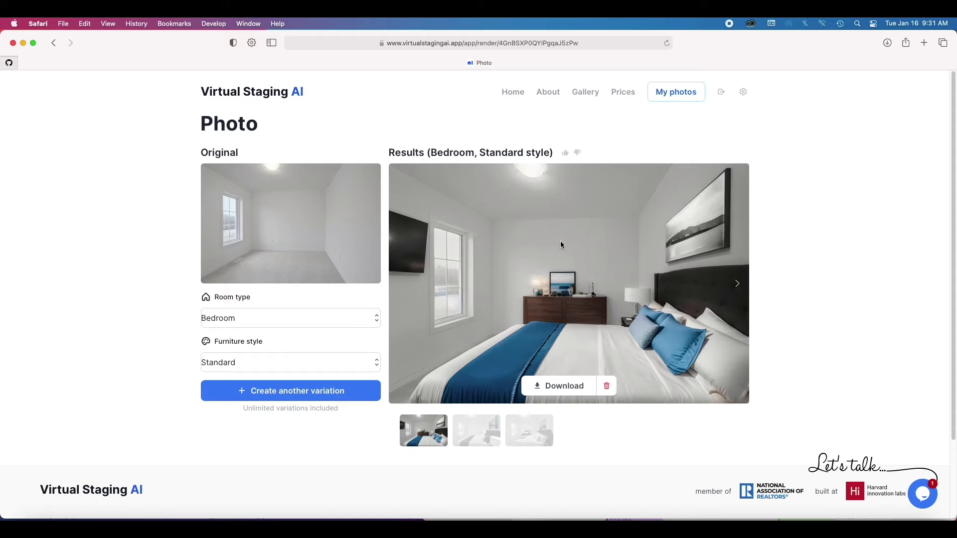
{"action": "left_click", "coordinate": [482, 425]}
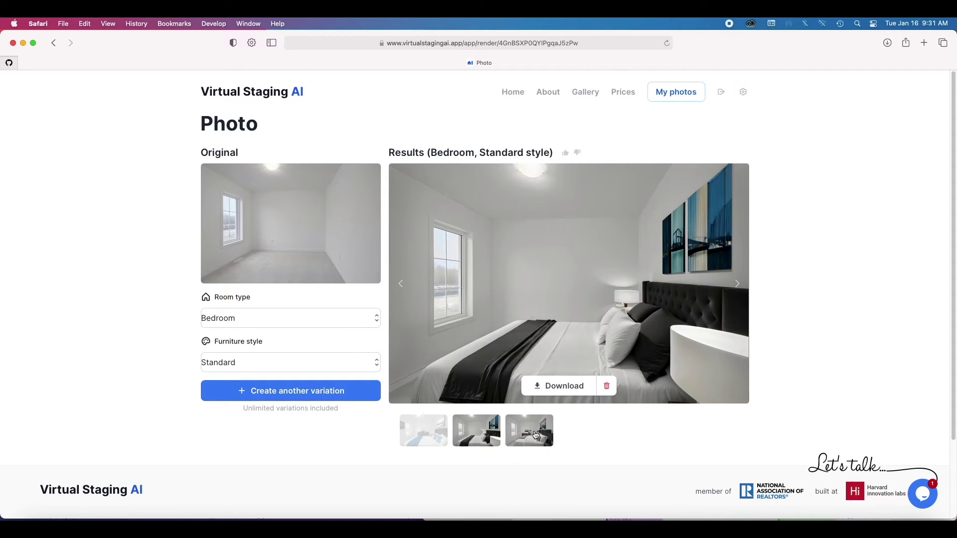
{"action": "left_click", "coordinate": [536, 435]}
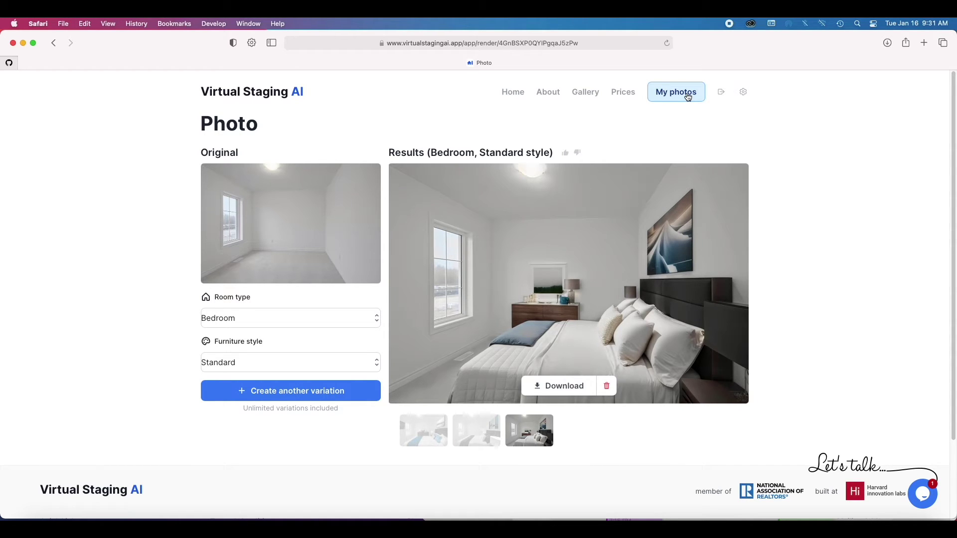
{"action": "left_click", "coordinate": [686, 95]}
- Open the YT-Test kitchen photo and browse its variations, ending on the sixth, Standard-style one
{"action": "left_click", "coordinate": [249, 243]}
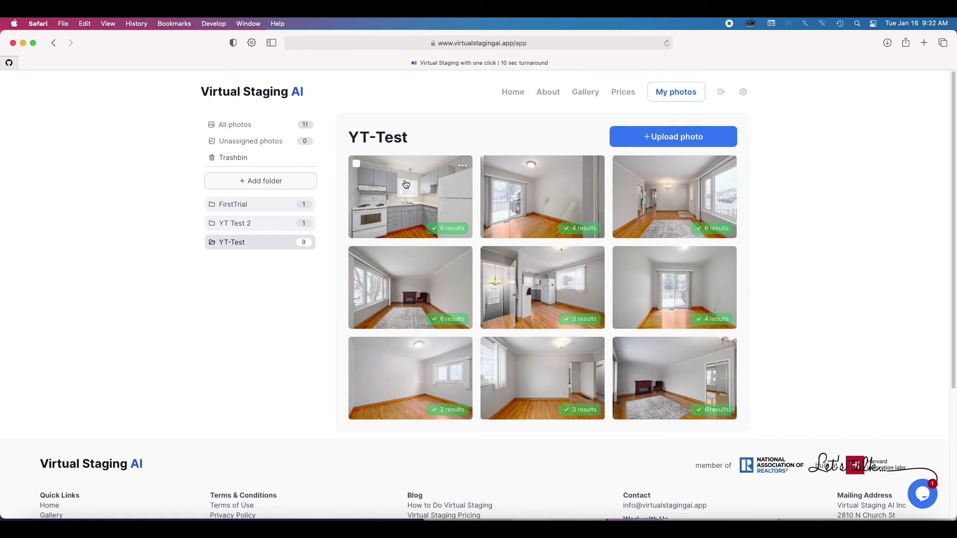
{"action": "left_click", "coordinate": [416, 199]}
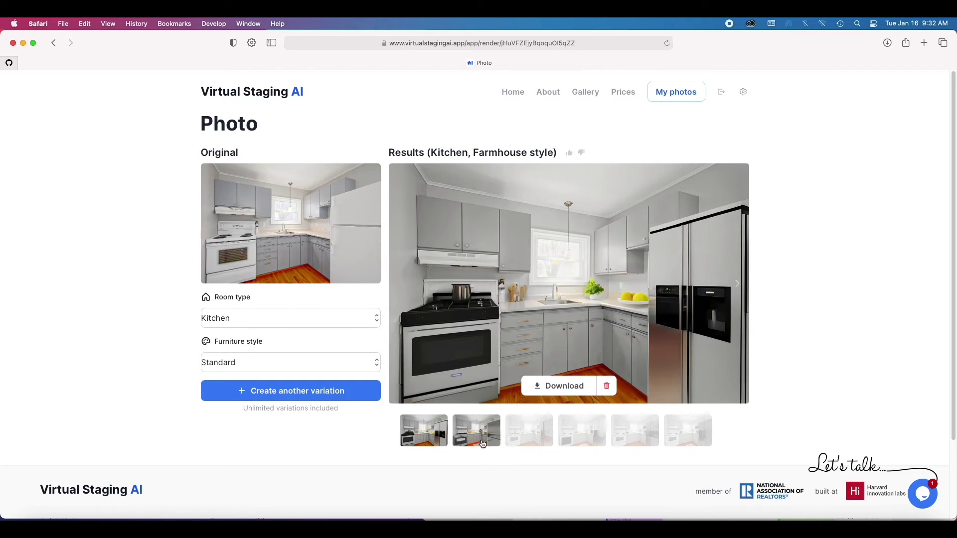
{"action": "left_click", "coordinate": [477, 437]}
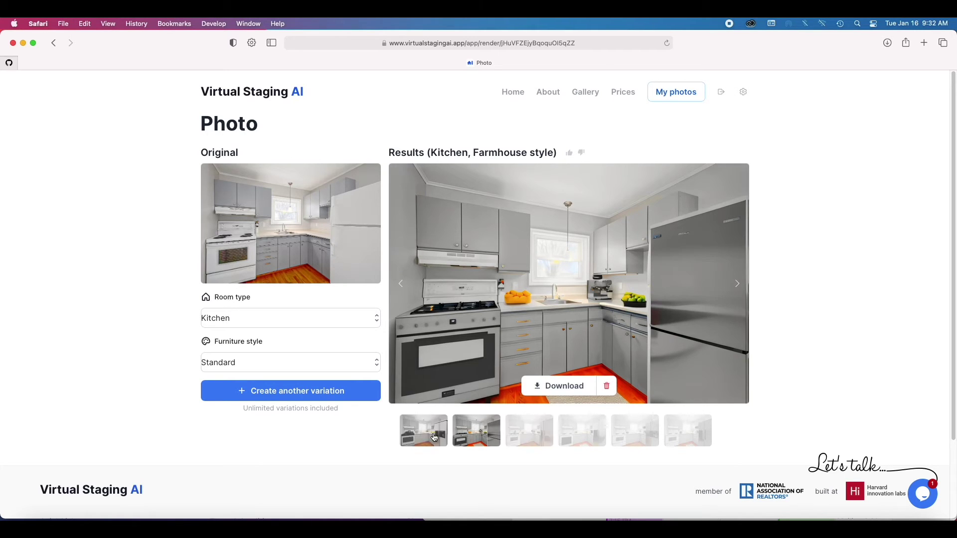
{"action": "left_click", "coordinate": [529, 432]}
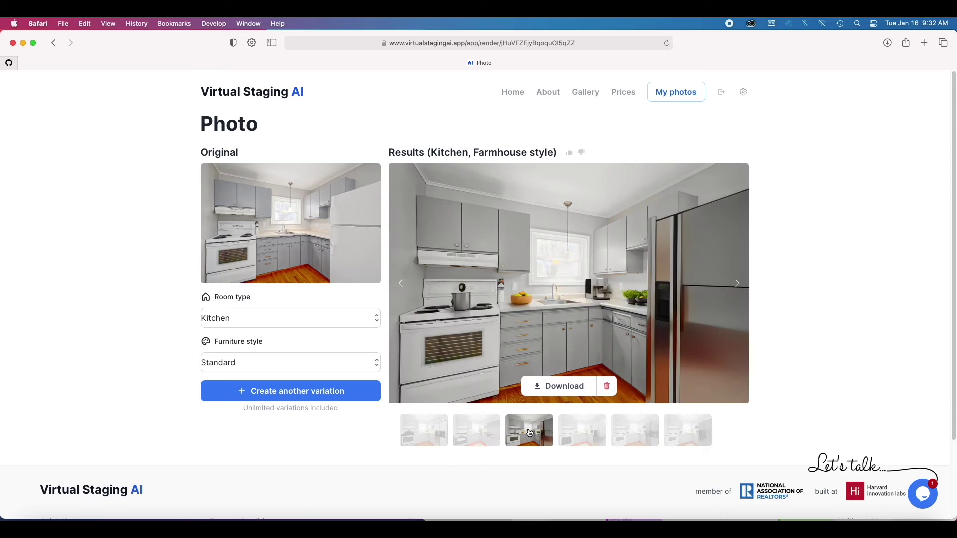
{"action": "left_click", "coordinate": [585, 434]}
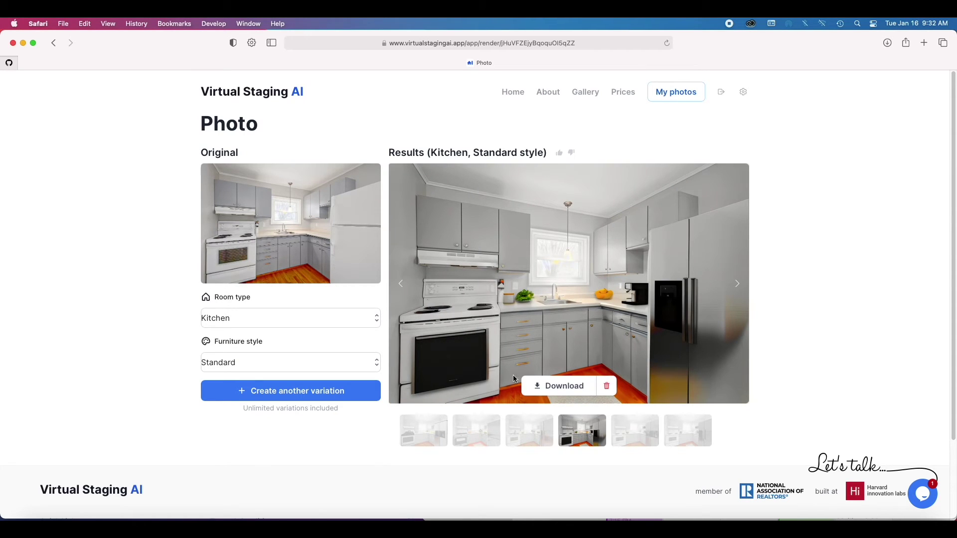
{"action": "left_click", "coordinate": [633, 433]}
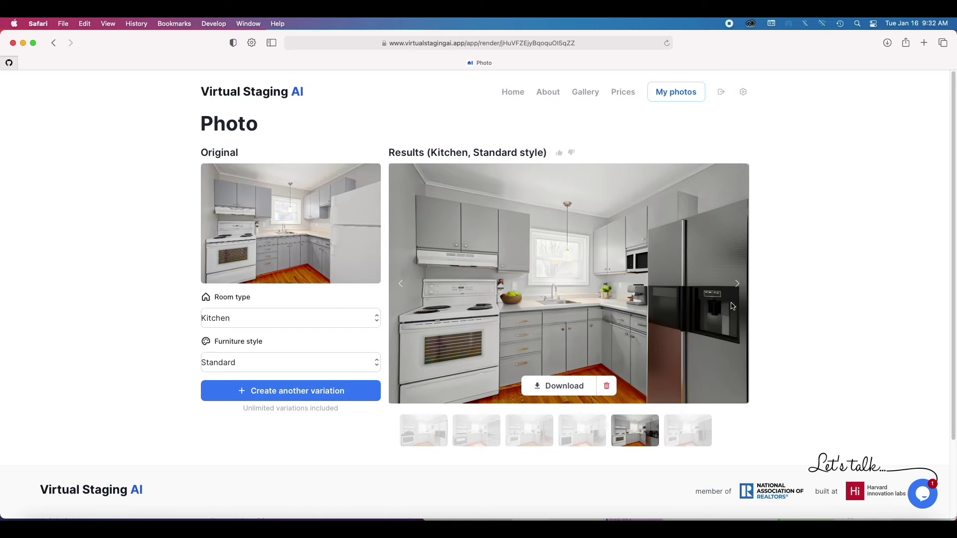
{"action": "left_click", "coordinate": [582, 430]}
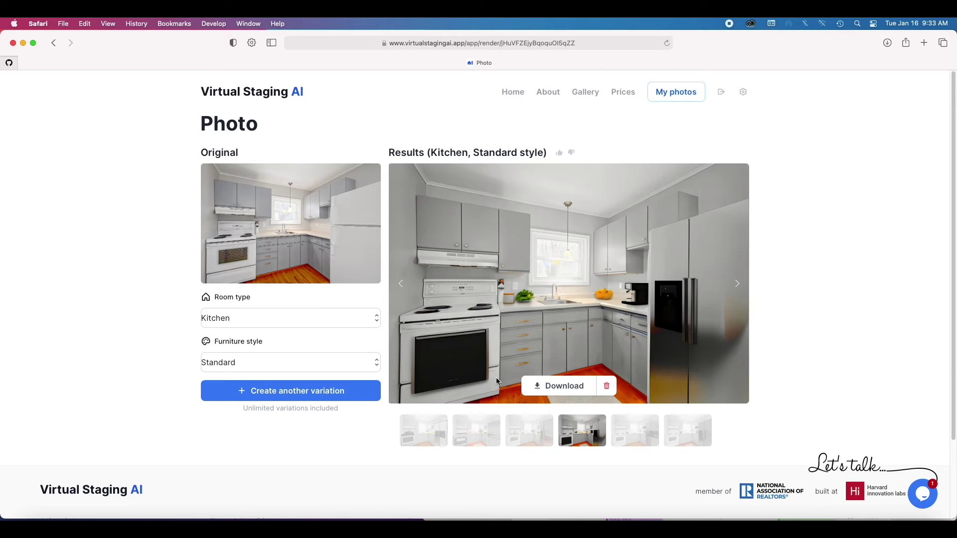
{"action": "left_click", "coordinate": [535, 449]}
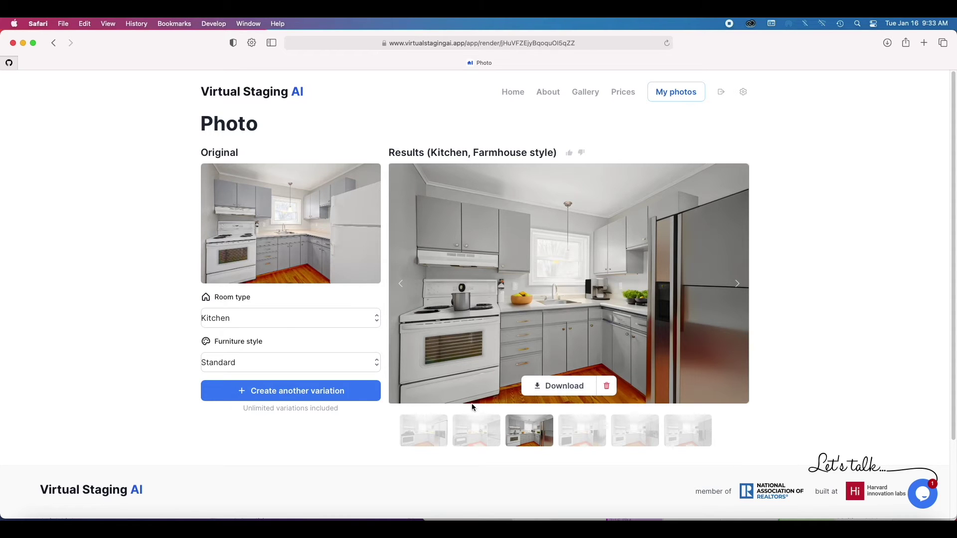
{"action": "left_click", "coordinate": [683, 438]}
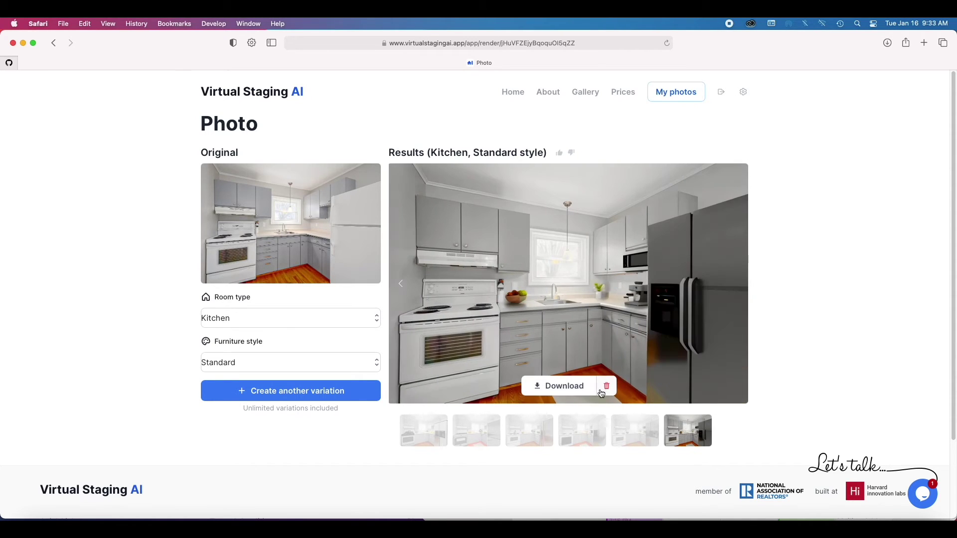
{"action": "scroll", "coordinate": [654, 213], "scroll_direction": "down", "scroll_amount": 1}
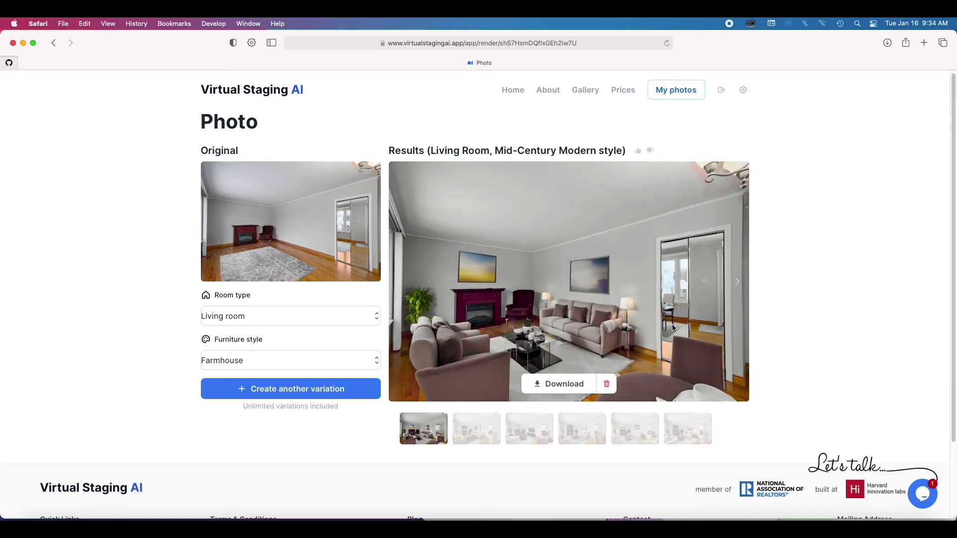
- Browse all six living room variations, including Farmhouse and Mid-Century Modern, ending on the first
{"action": "left_click", "coordinate": [489, 433]}
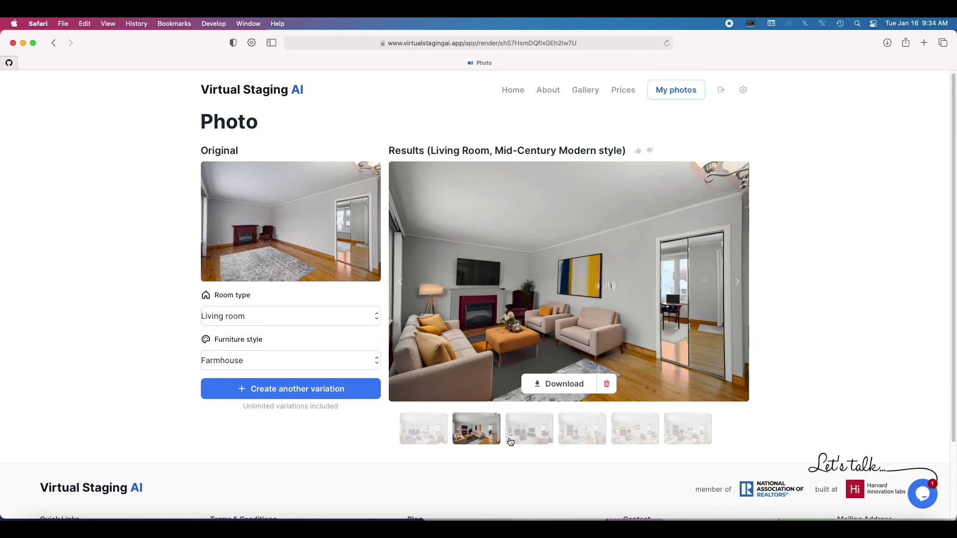
{"action": "left_click", "coordinate": [530, 441]}
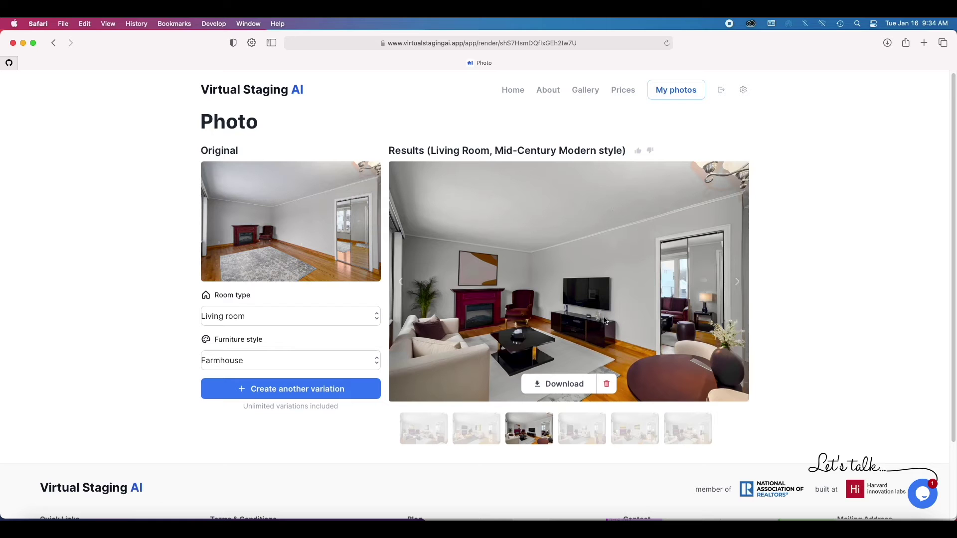
{"action": "left_click", "coordinate": [474, 435]}
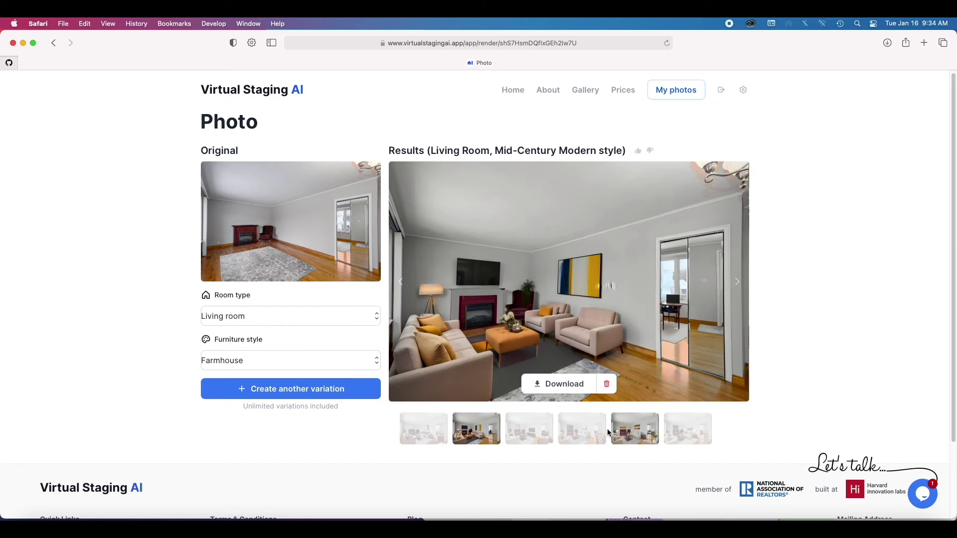
{"action": "left_click", "coordinate": [587, 431]}
{"action": "left_click", "coordinate": [638, 429]}
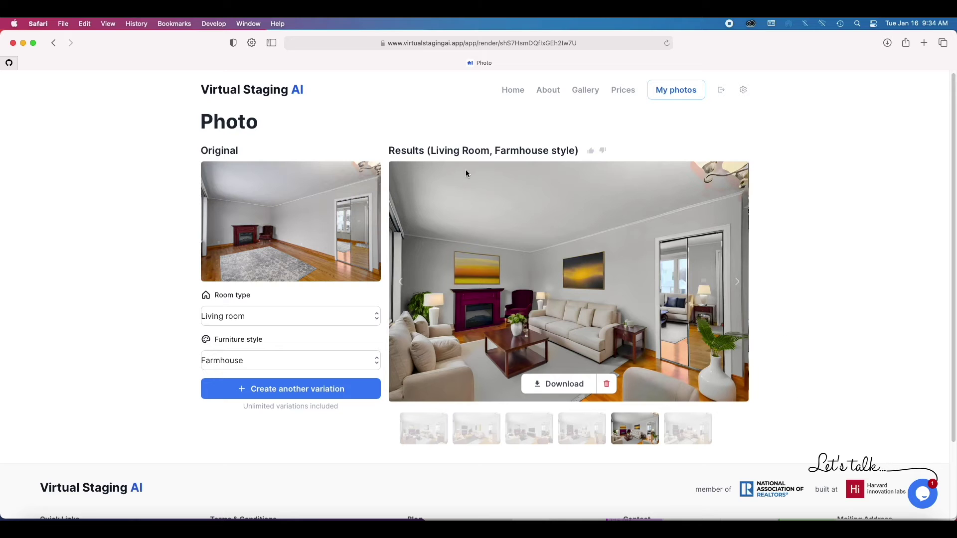
{"action": "left_click", "coordinate": [691, 432]}
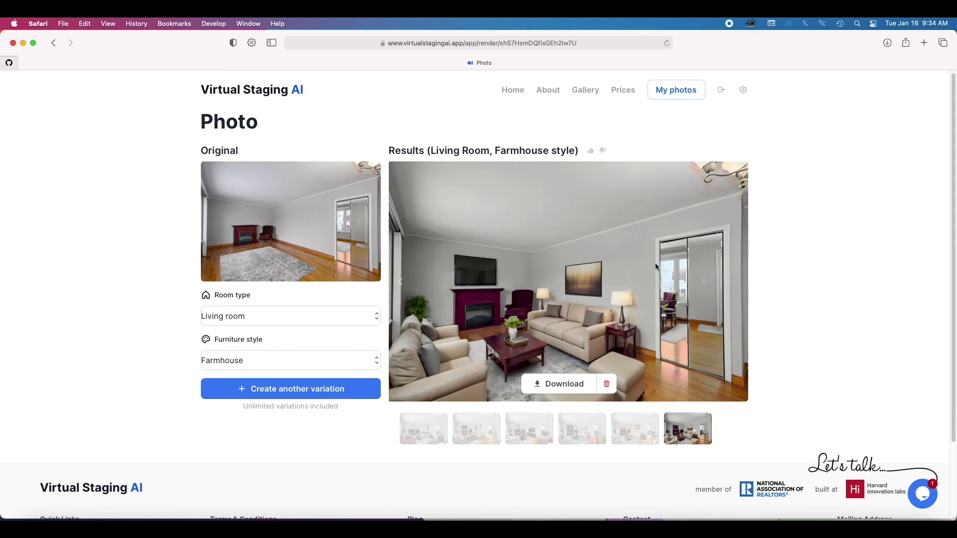
{"action": "left_click", "coordinate": [534, 435]}
{"action": "left_click", "coordinate": [494, 439]}
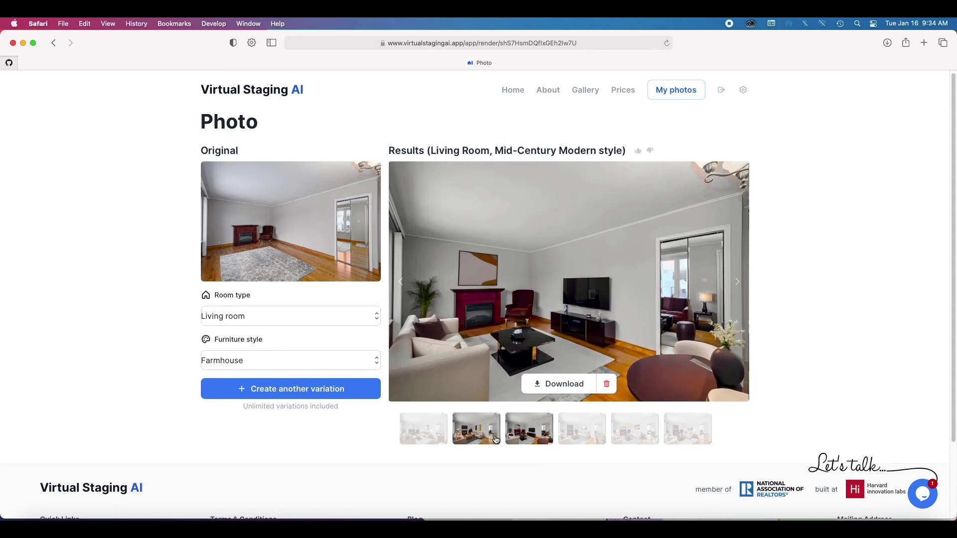
{"action": "left_click", "coordinate": [424, 431]}
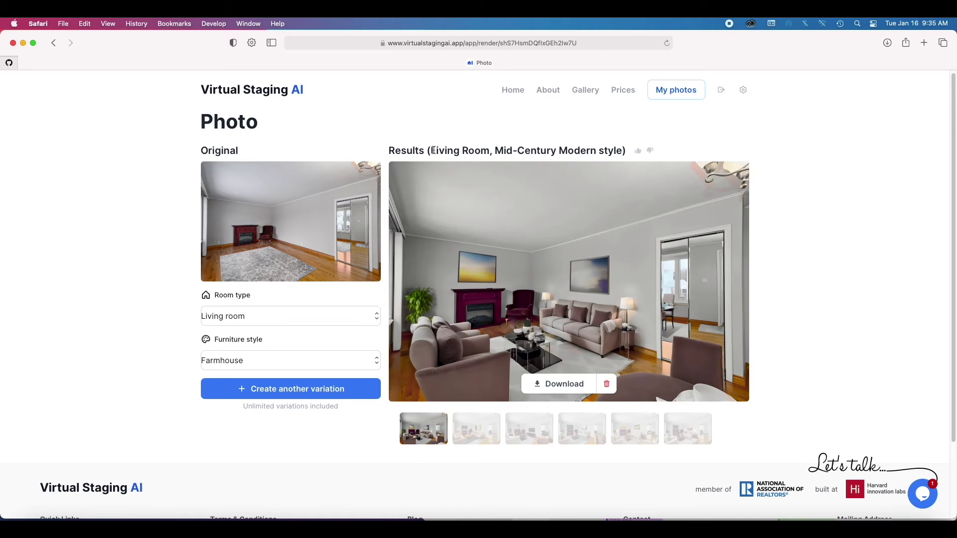
- Highlight the results title's room and style, then revisit living room variations two through five
{"action": "left_click_drag", "start_coordinate": [433, 151], "coordinate": [560, 151]}
{"action": "left_click", "coordinate": [573, 150]}
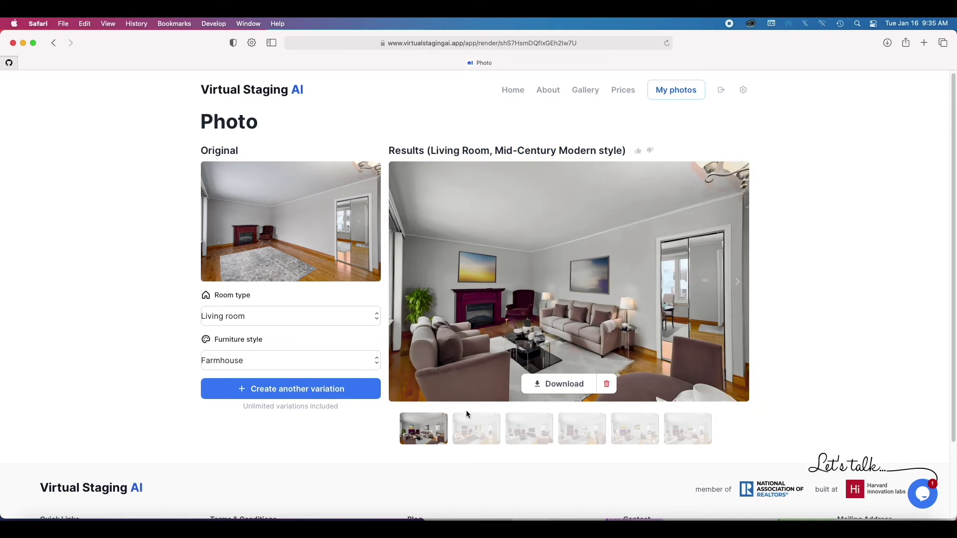
{"action": "left_click", "coordinate": [476, 436]}
{"action": "left_click", "coordinate": [524, 435]}
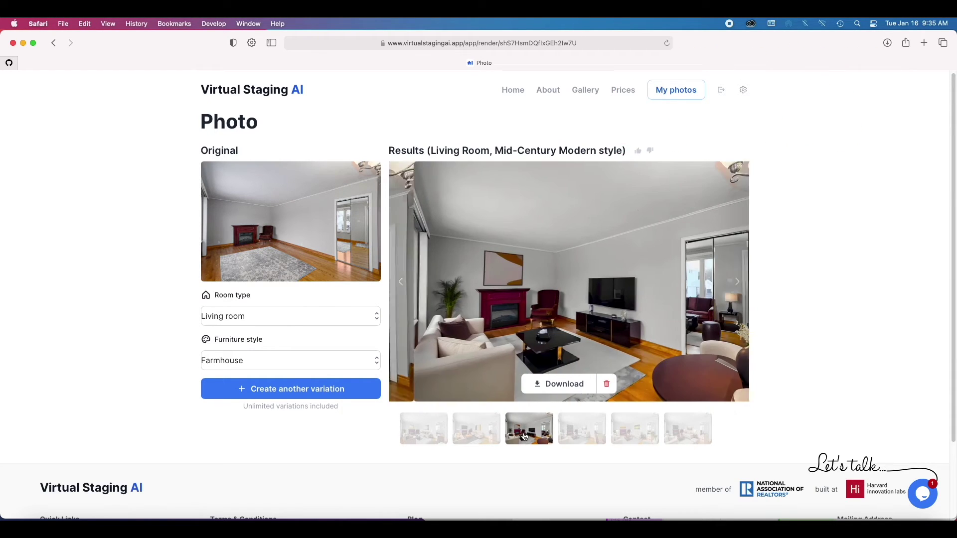
{"action": "left_click", "coordinate": [583, 438]}
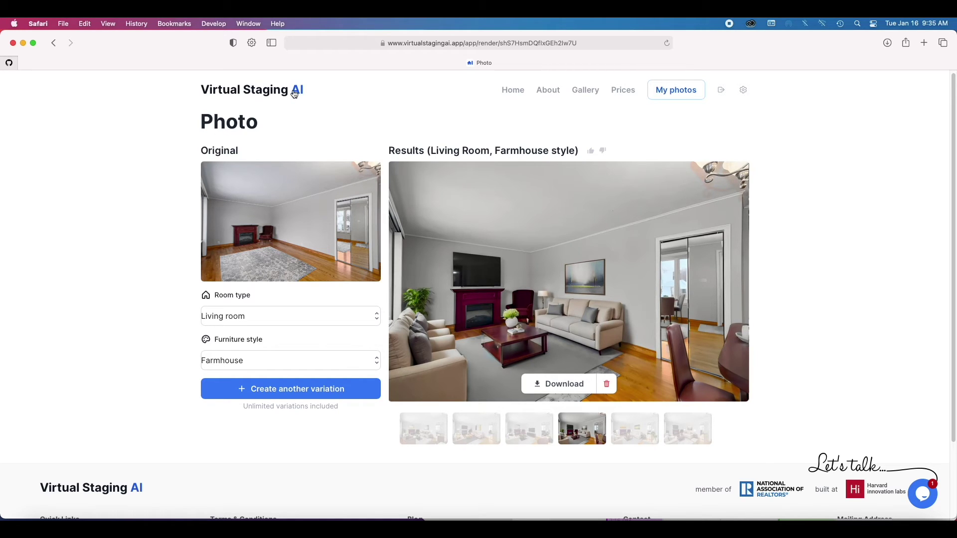
{"action": "left_click", "coordinate": [738, 387]}
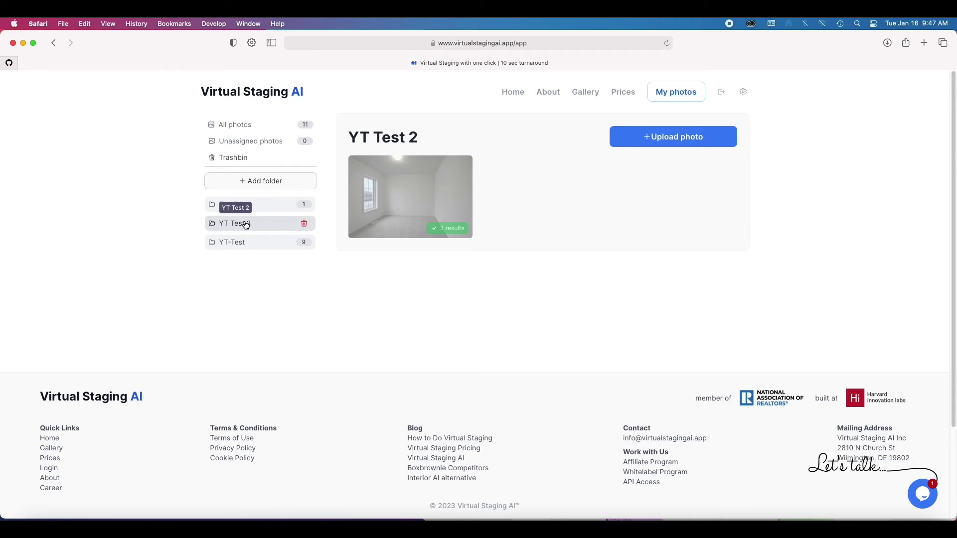
- Upload the empty bedroom photo as a new room to stage
{"action": "left_click", "coordinate": [683, 143]}
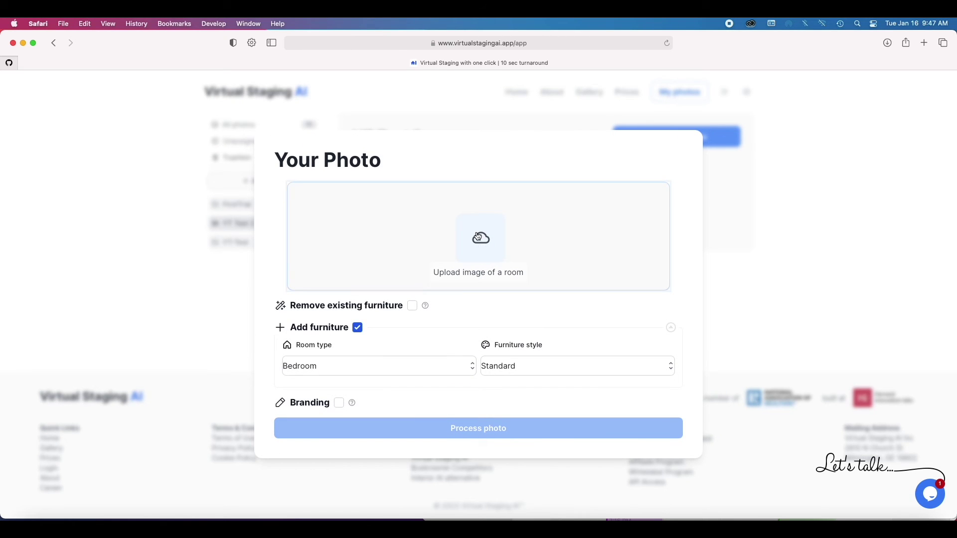
{"action": "left_click", "coordinate": [479, 236]}
{"action": "key", "text": "Return"}
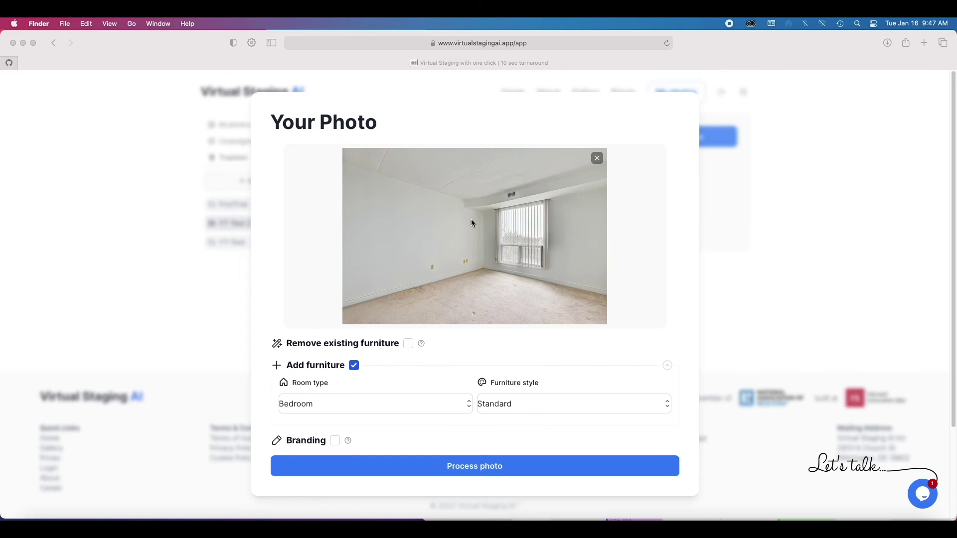
- Leave furniture removal off, keep Standard style, and start staging the bedroom
{"action": "left_click", "coordinate": [409, 344]}
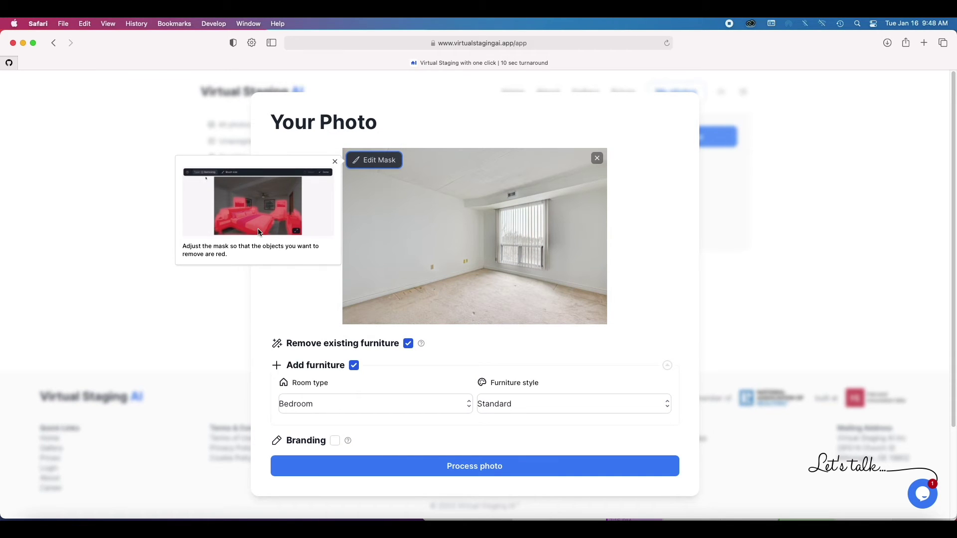
{"action": "left_click", "coordinate": [408, 344]}
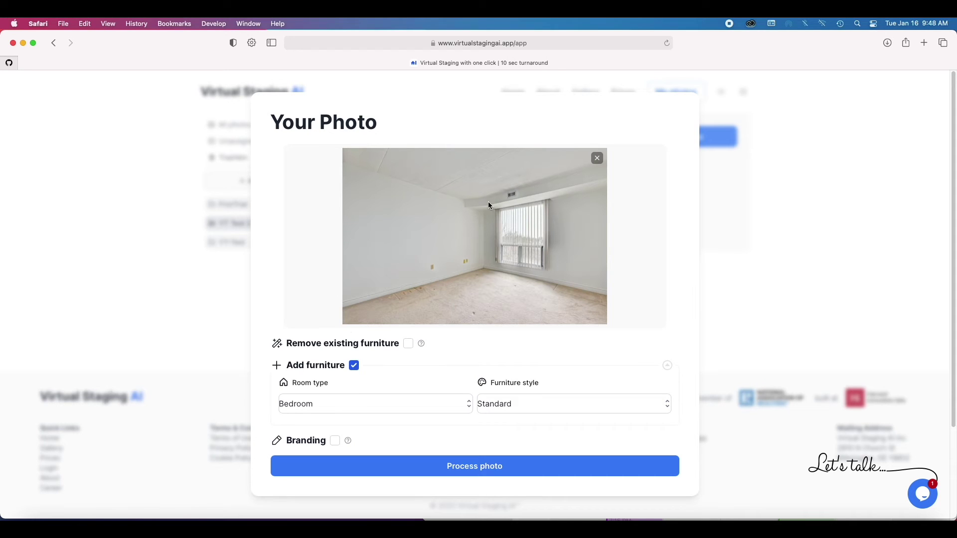
{"action": "left_click", "coordinate": [554, 408]}
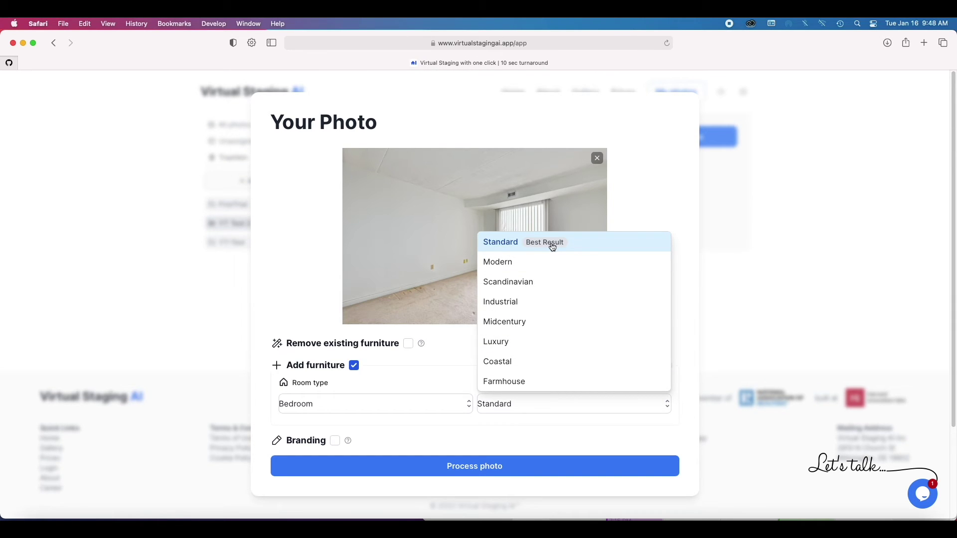
{"action": "left_click", "coordinate": [499, 250]}
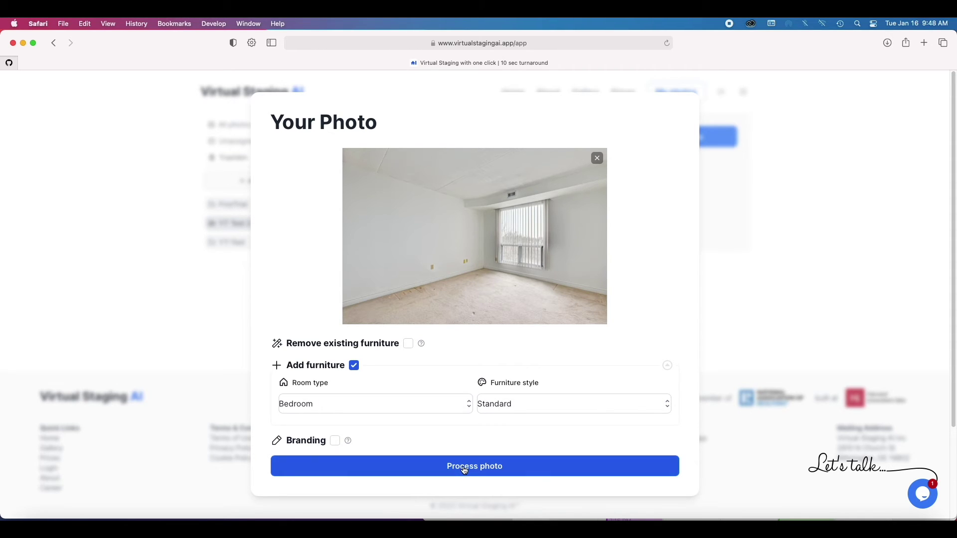
{"action": "left_click", "coordinate": [464, 470]}
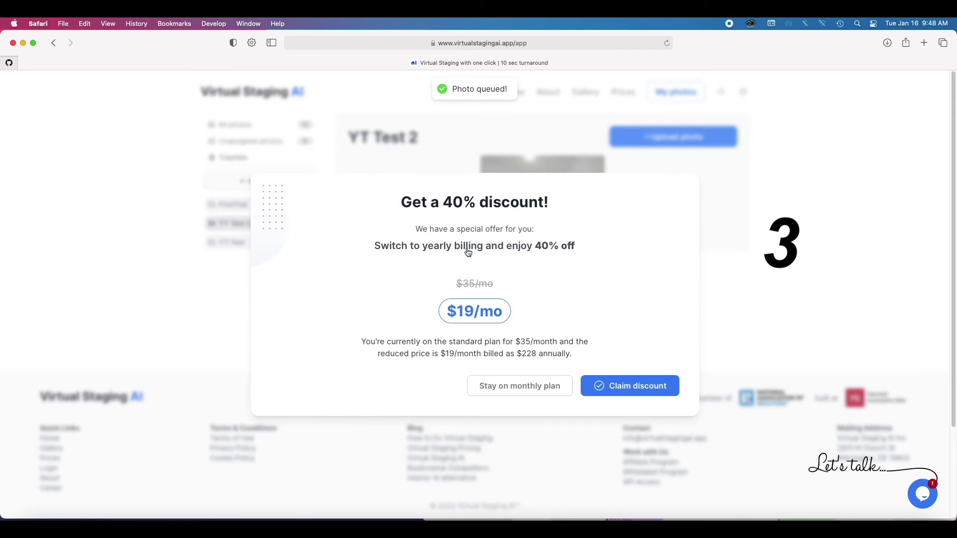
- Decline the yearly discount and keep monthly billing, then select and deselect the new bedroom photo
{"action": "left_click", "coordinate": [534, 388]}
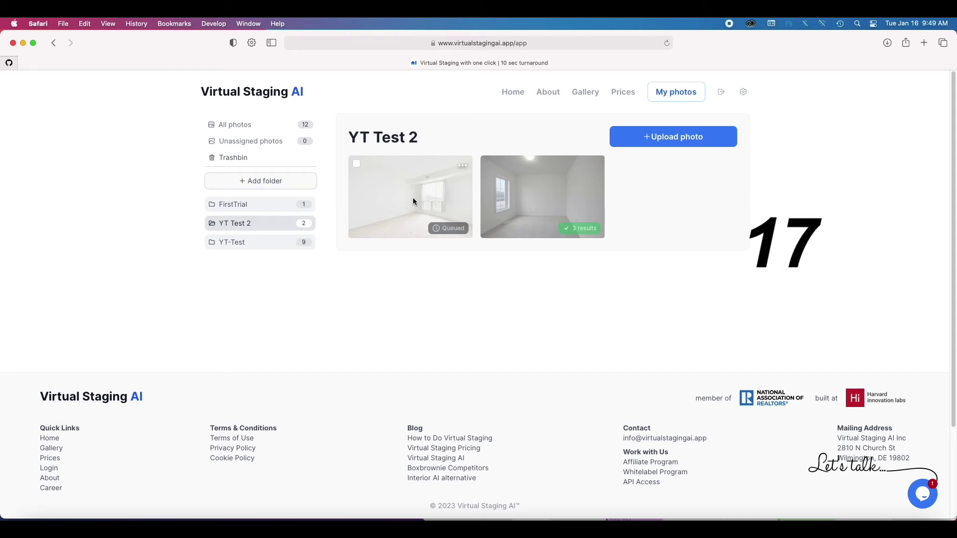
{"action": "left_click", "coordinate": [355, 164]}
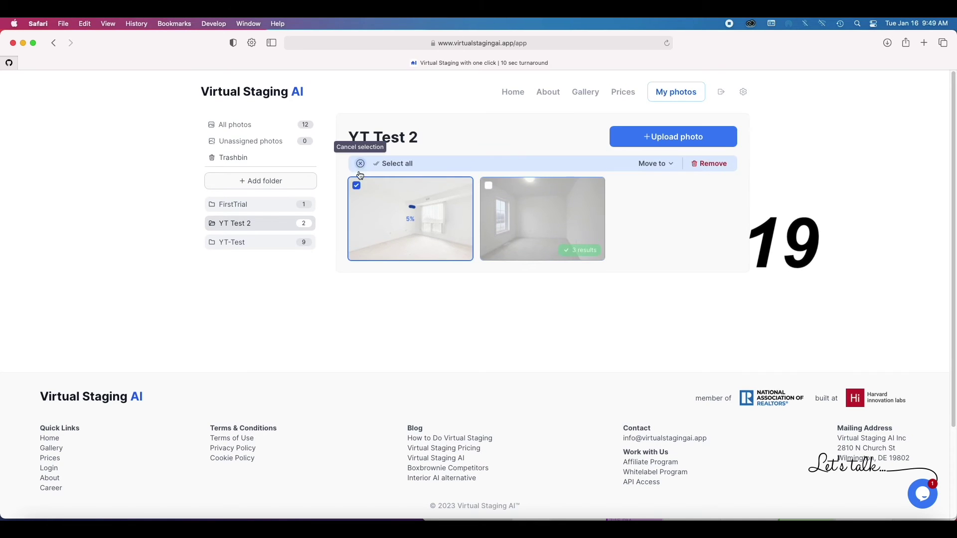
{"action": "left_click", "coordinate": [357, 185]}
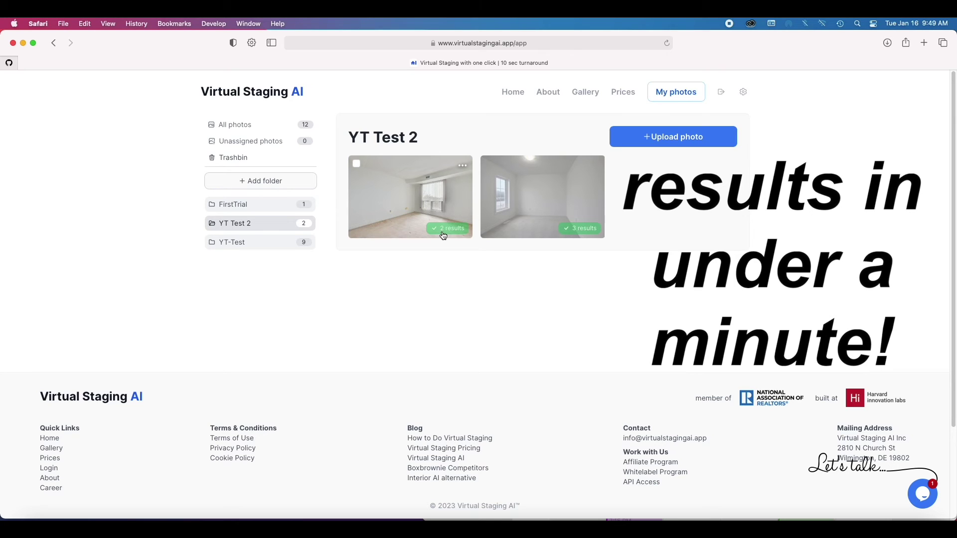
- Compare the new bedroom photo's three Standard-style variations, then open the furniture style list
{"action": "left_click", "coordinate": [397, 199]}
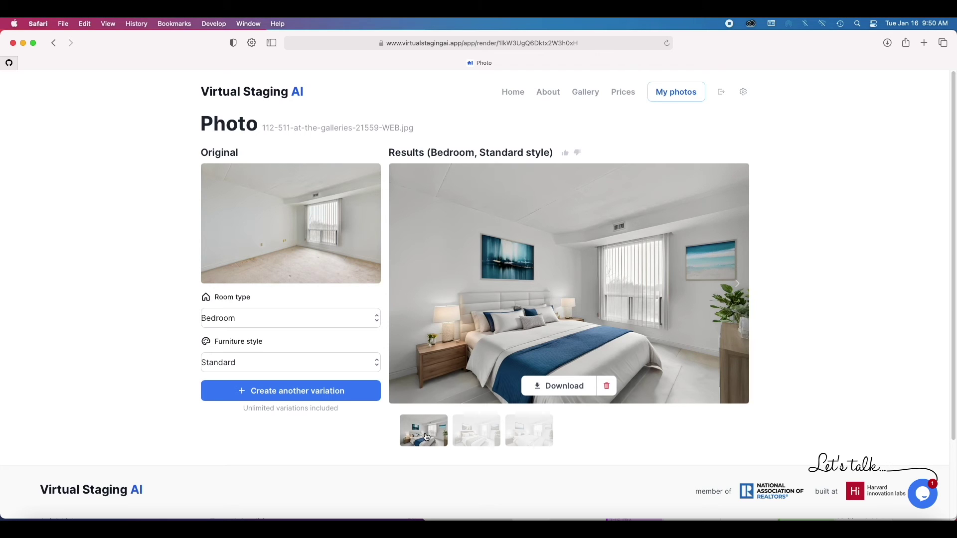
{"action": "left_click", "coordinate": [474, 432]}
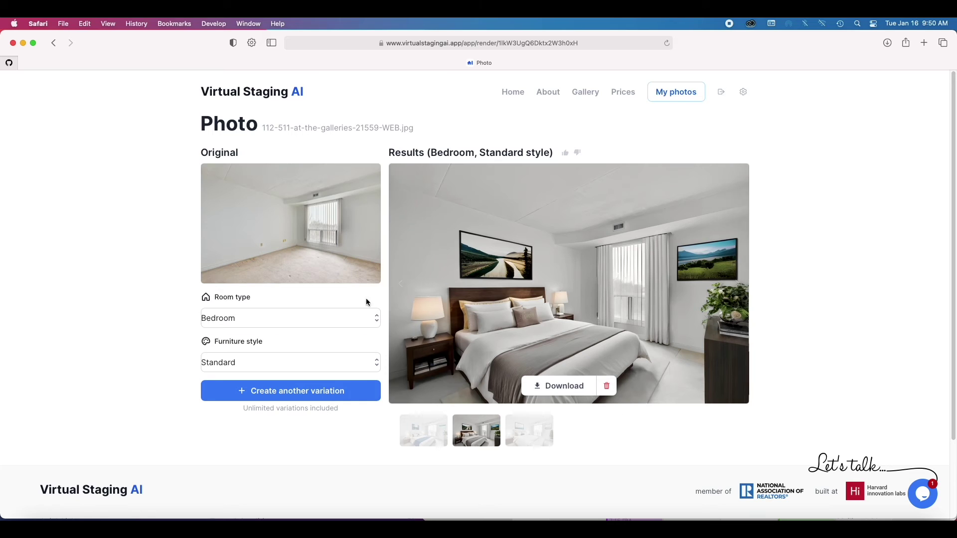
{"action": "mouse_move", "coordinate": [354, 272]}
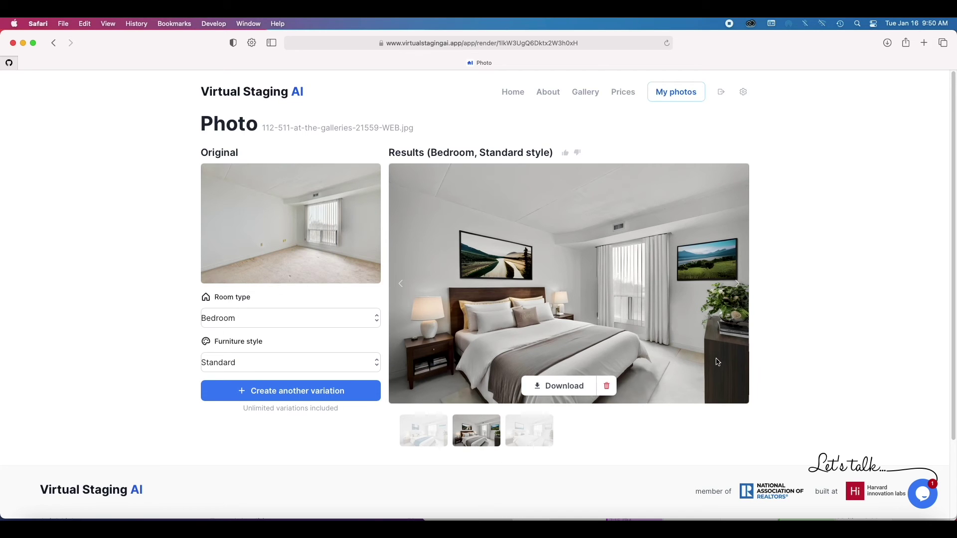
{"action": "left_click", "coordinate": [519, 429]}
{"action": "left_click", "coordinate": [521, 432]}
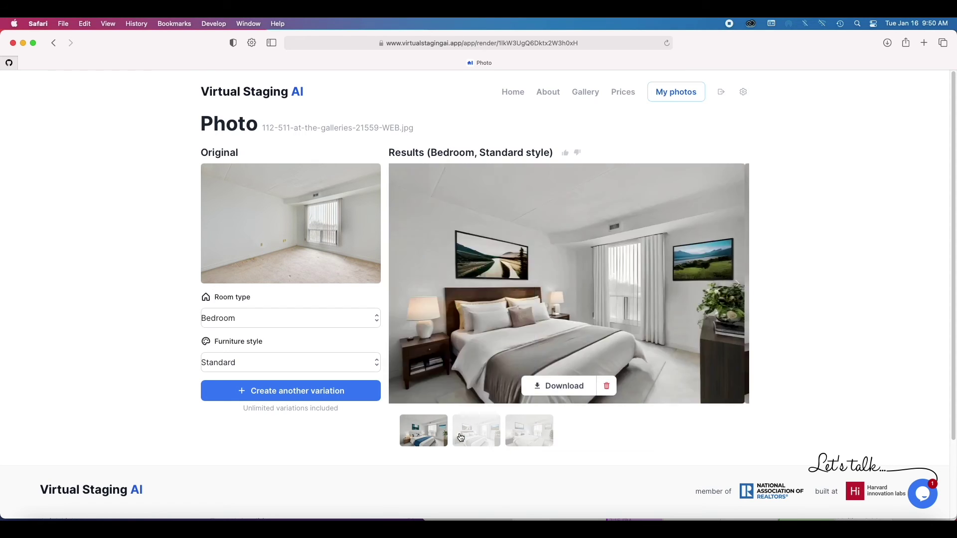
{"action": "left_click", "coordinate": [525, 438]}
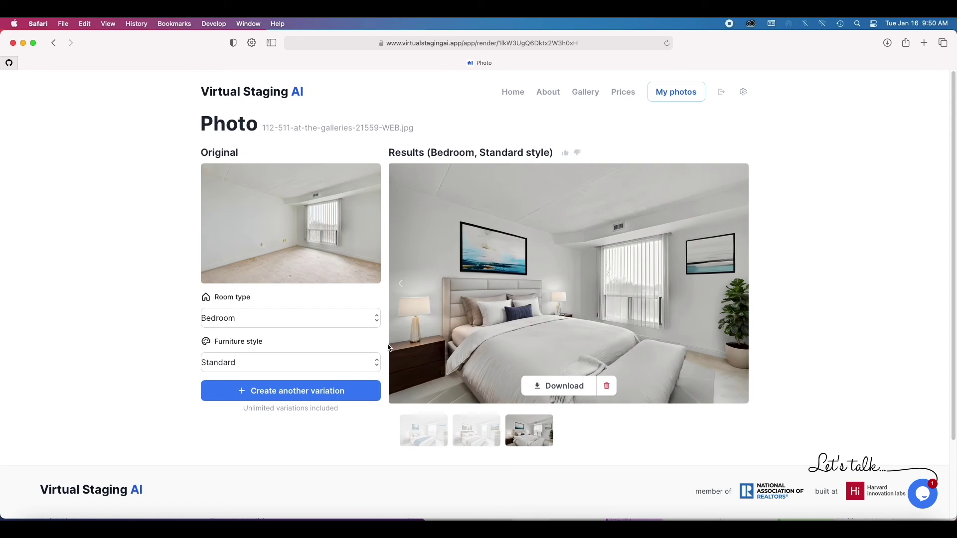
{"action": "left_click", "coordinate": [279, 365]}
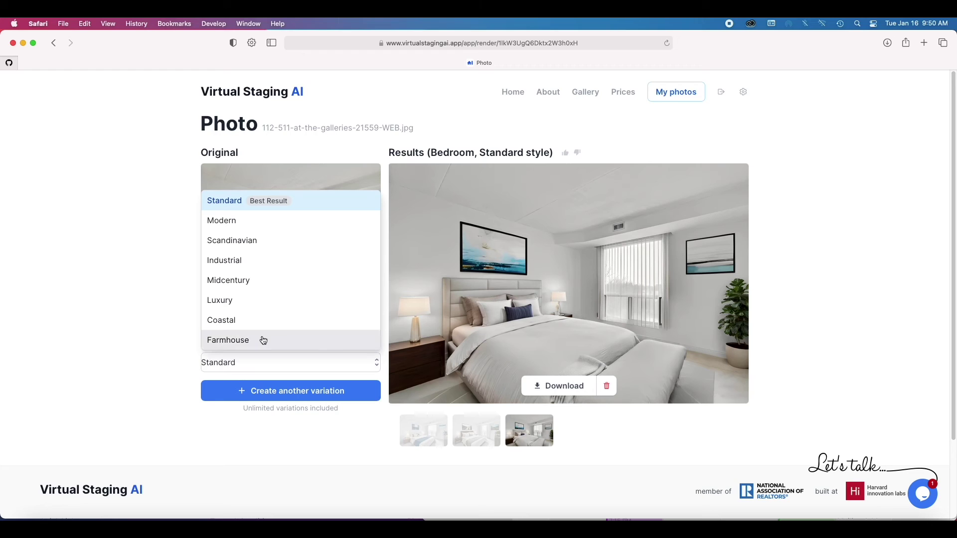
- Switch to Luxury style, create another variation, and view the fifth and sixth variations
{"action": "left_click", "coordinate": [224, 300]}
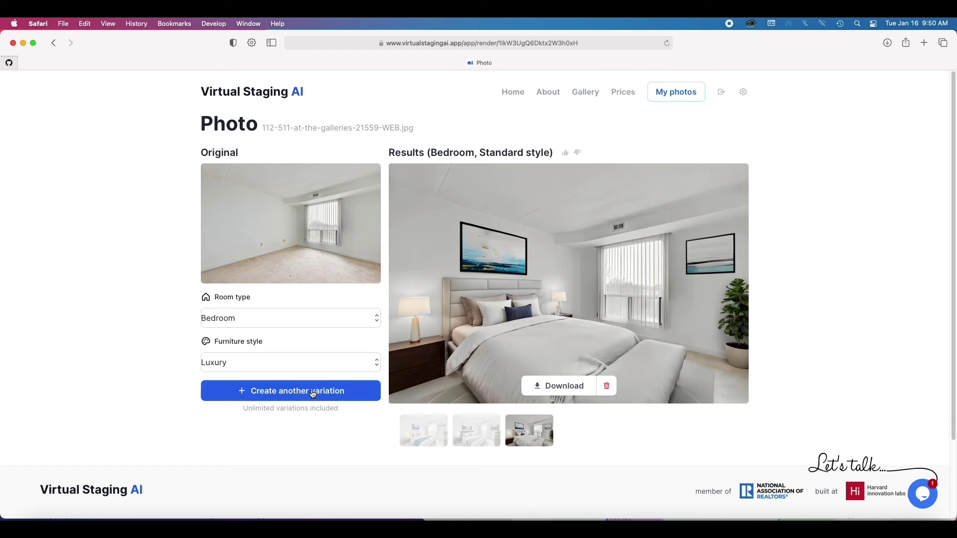
{"action": "left_click", "coordinate": [280, 393]}
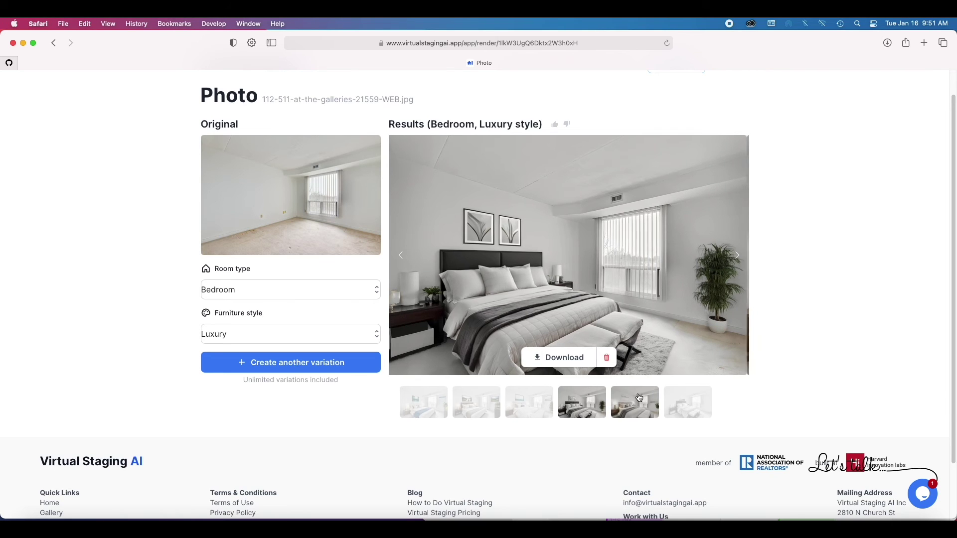
{"action": "left_click", "coordinate": [639, 397]}
{"action": "left_click", "coordinate": [688, 403]}
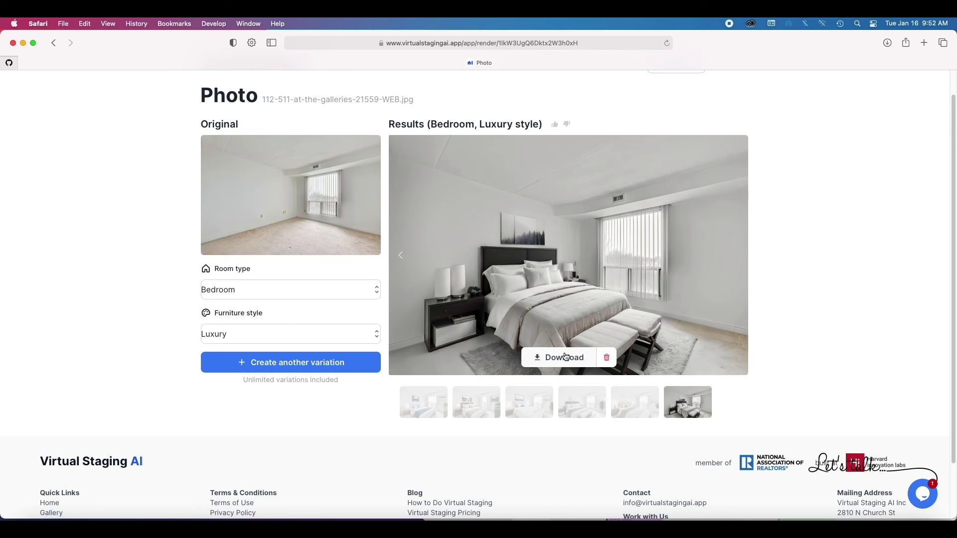
{"action": "scroll", "coordinate": [566, 356], "scroll_direction": "up", "scroll_amount": 1}
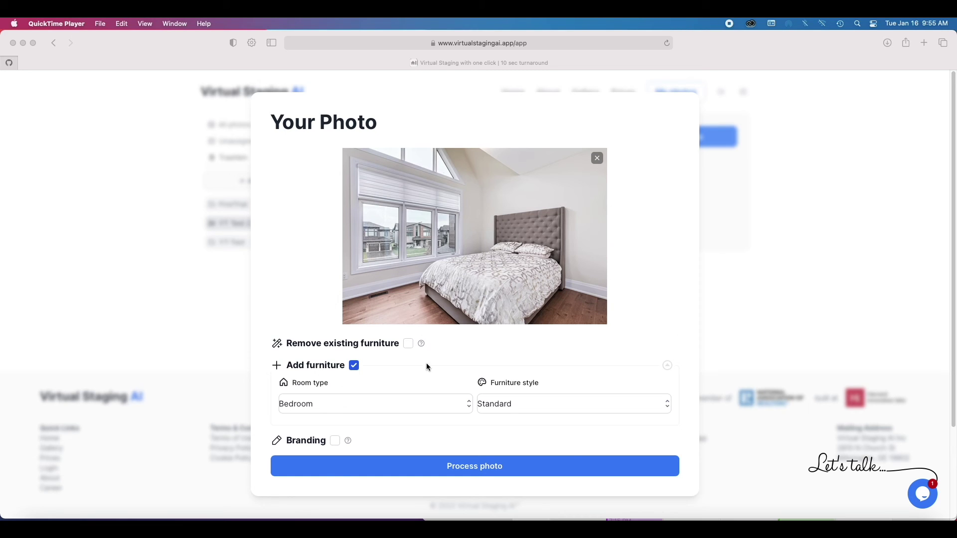
- Enable Remove existing furniture, check the red bed mask, and process the furnished bedroom photo
{"action": "left_click", "coordinate": [408, 345]}
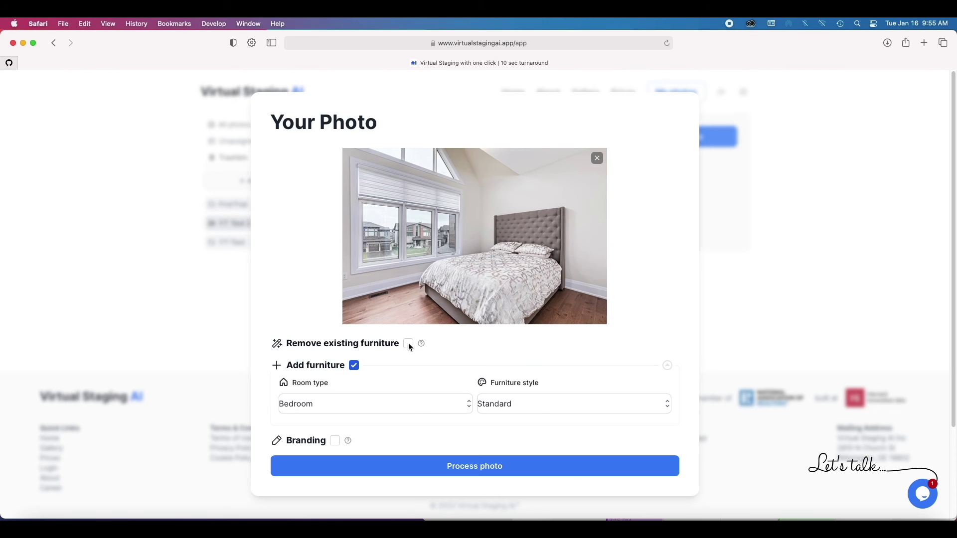
{"action": "left_click", "coordinate": [408, 343]}
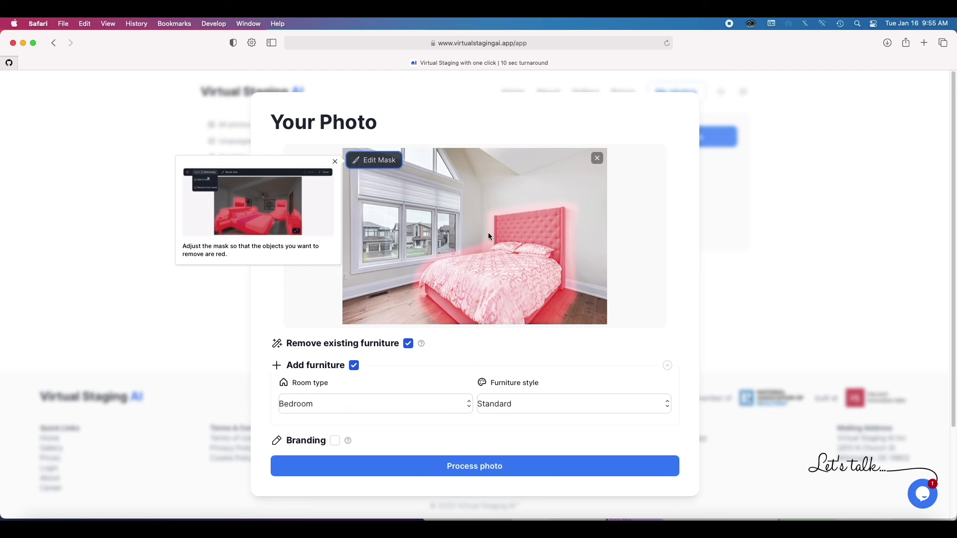
{"action": "left_click", "coordinate": [366, 165]}
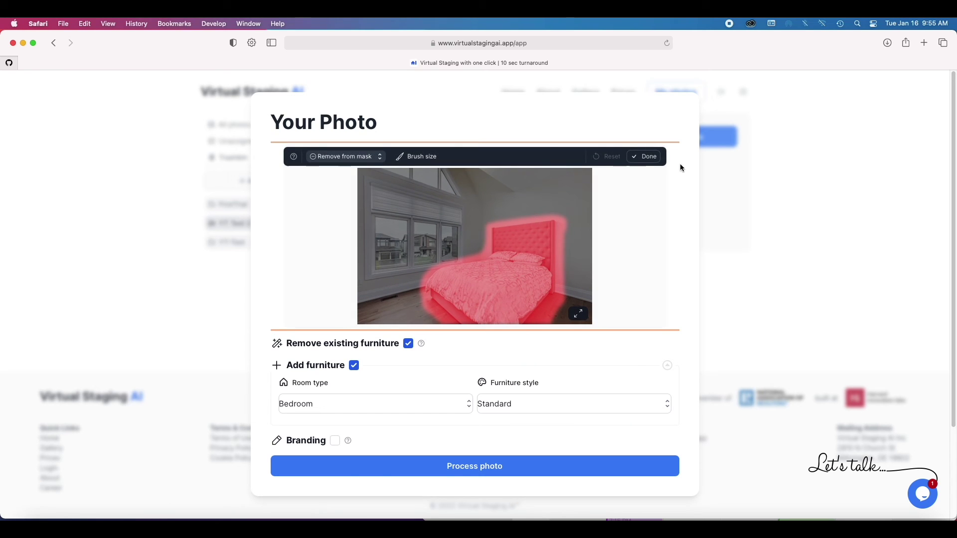
{"action": "left_click", "coordinate": [644, 156]}
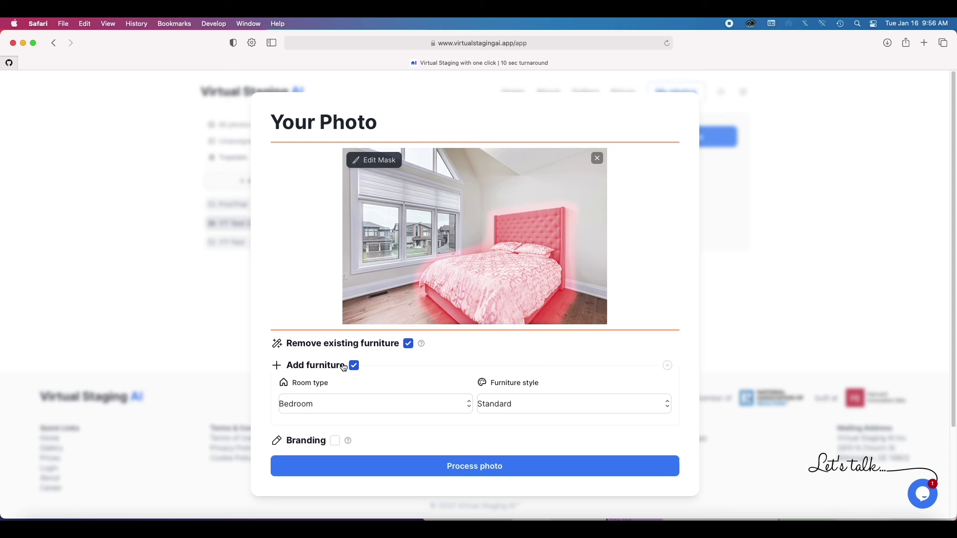
{"action": "left_click", "coordinate": [468, 468]}
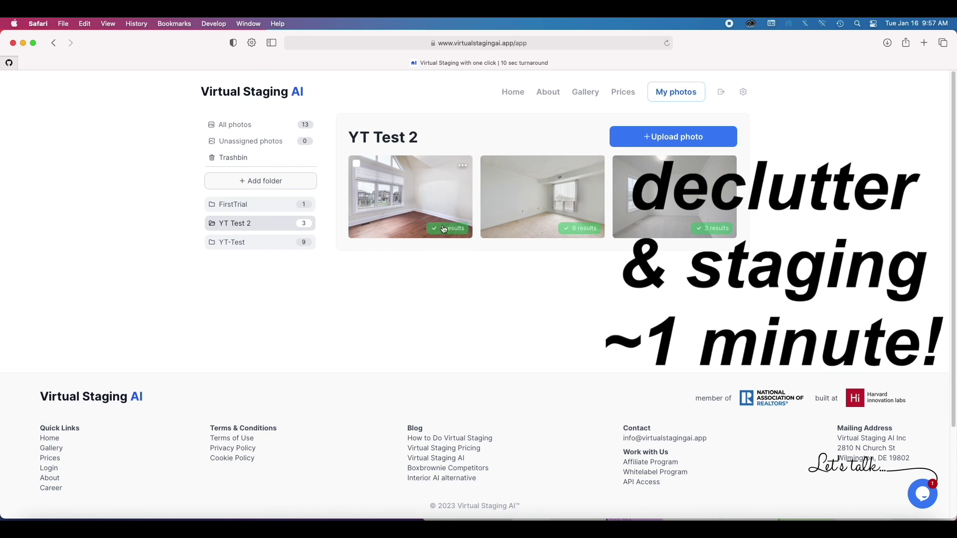
- Open the first YT Test 2 photo and compare the empty furniture-removed room with the staged Standard bedroom
{"action": "left_click", "coordinate": [412, 200]}
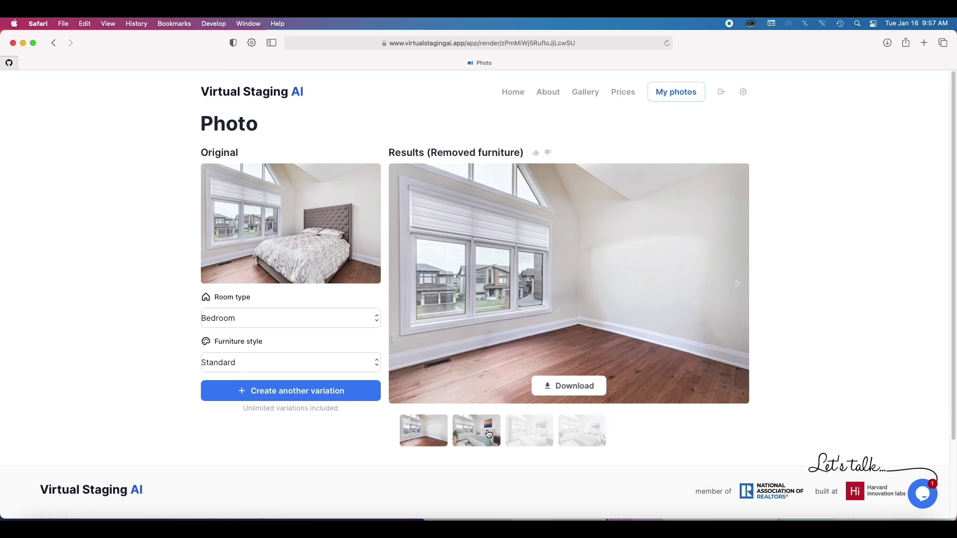
{"action": "left_click", "coordinate": [474, 429]}
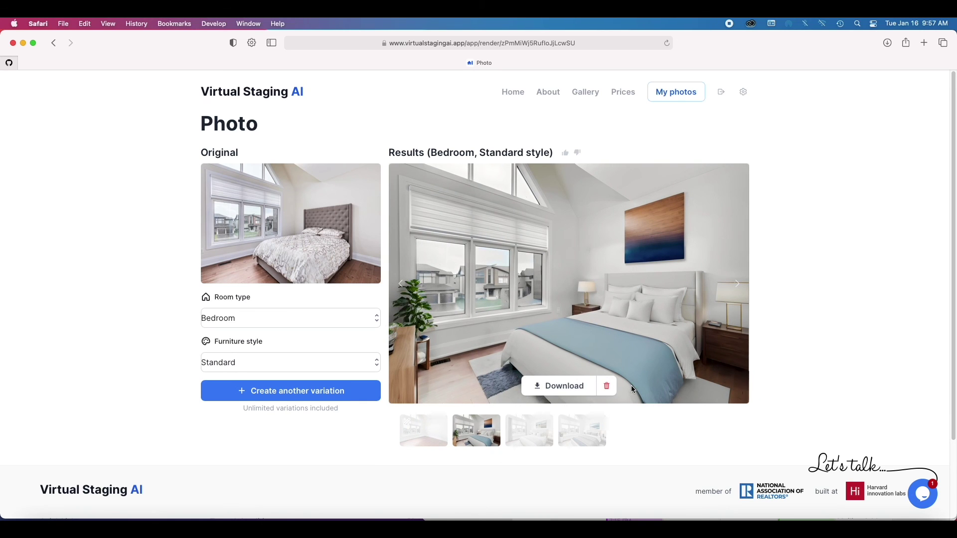
{"action": "left_click", "coordinate": [437, 439]}
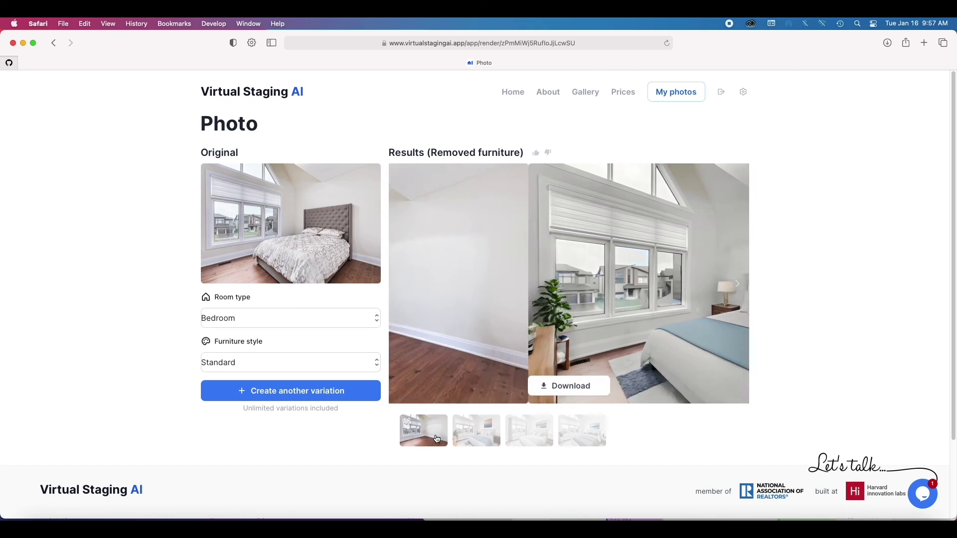
{"action": "left_click", "coordinate": [472, 443]}
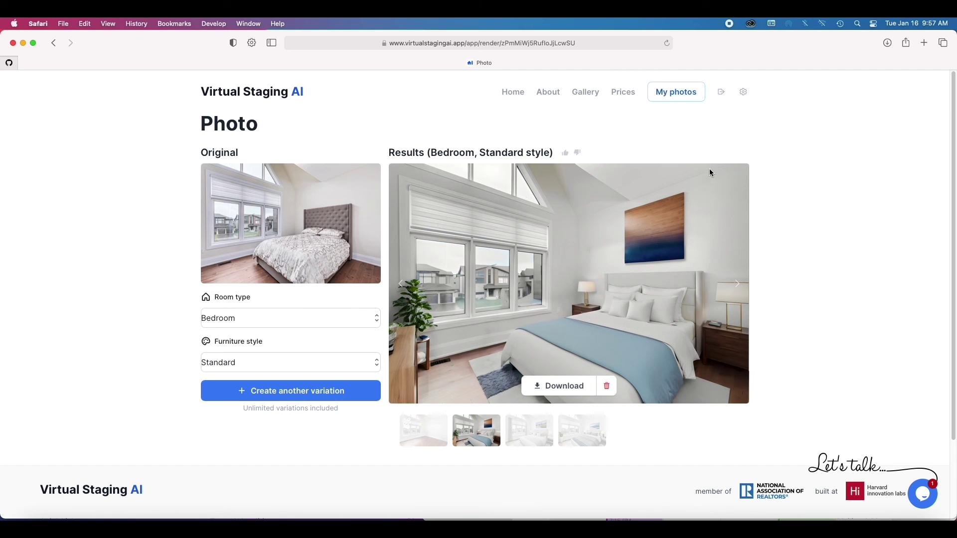
- Flip through the second, third and fourth staged variations against the empty room, ending on the third
{"action": "left_click", "coordinate": [515, 432]}
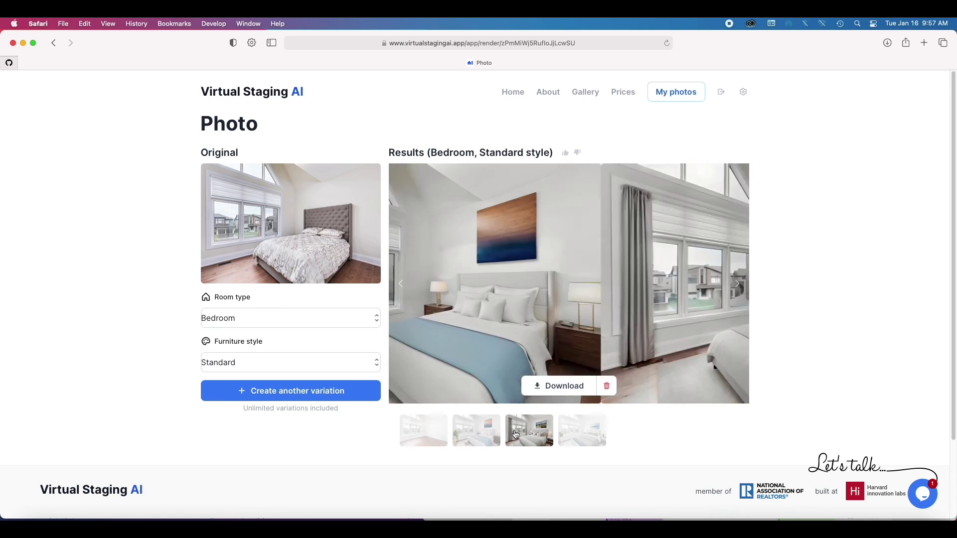
{"action": "left_click", "coordinate": [480, 437]}
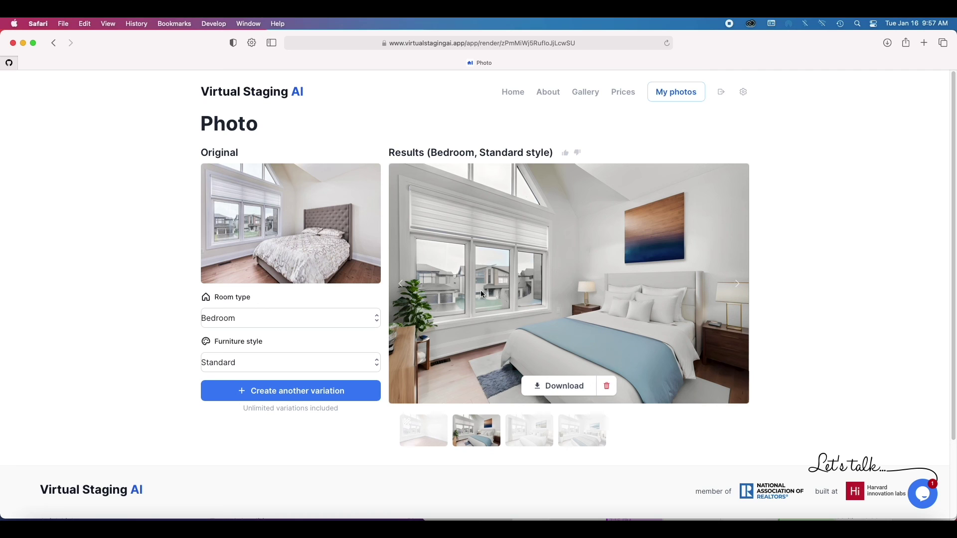
{"action": "left_click", "coordinate": [577, 439]}
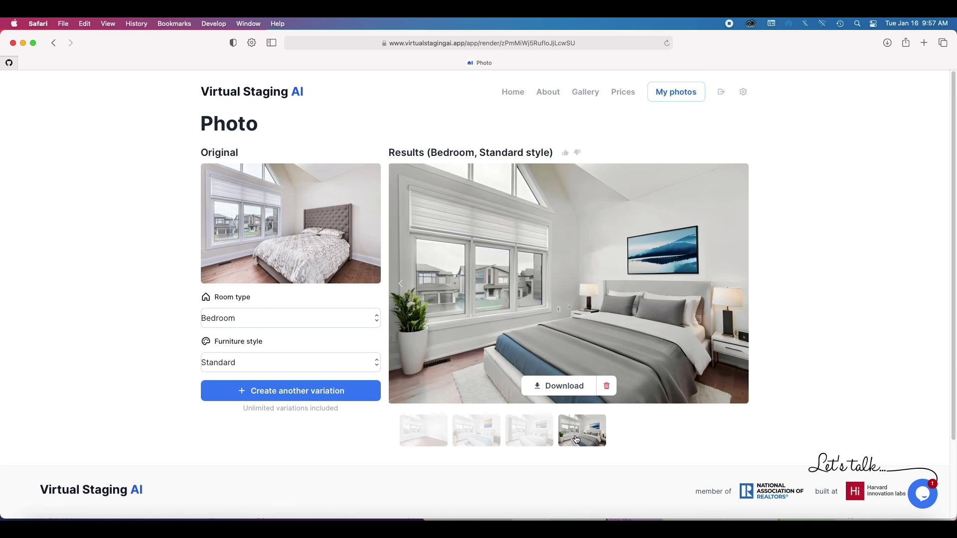
{"action": "left_click", "coordinate": [418, 441]}
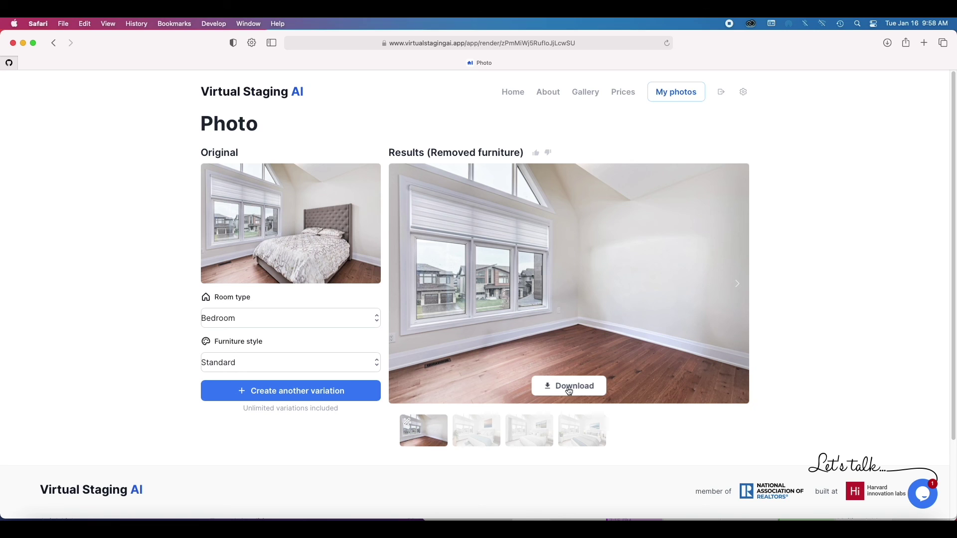
{"action": "left_click", "coordinate": [577, 439]}
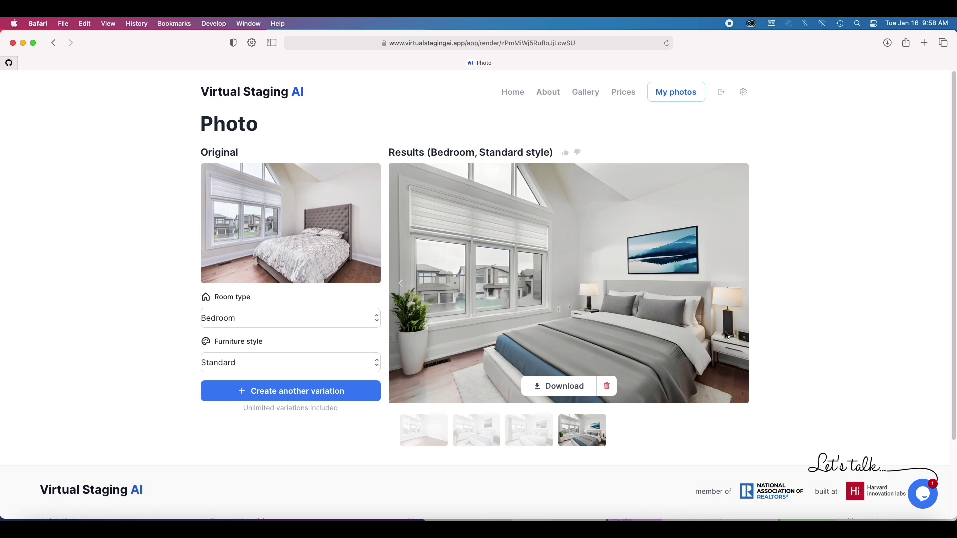
{"action": "key", "text": "Left"}
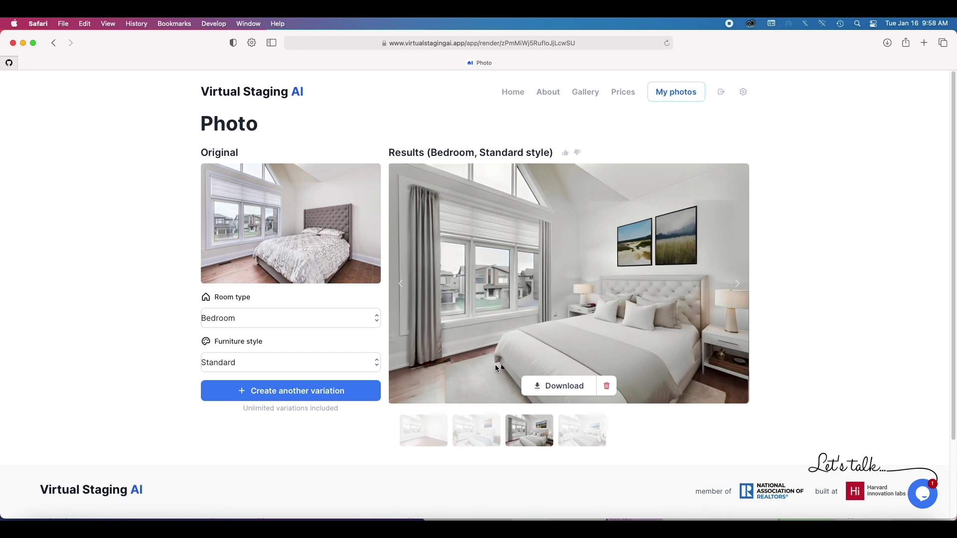